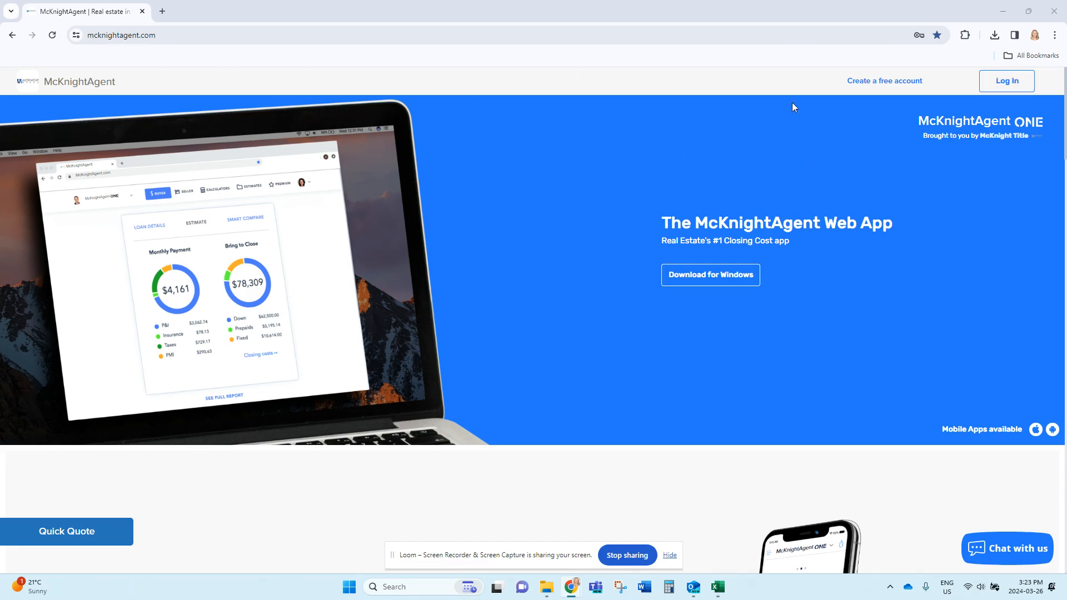
Sign in with the account email and the saved autofilled password.
left_click(1006, 84)
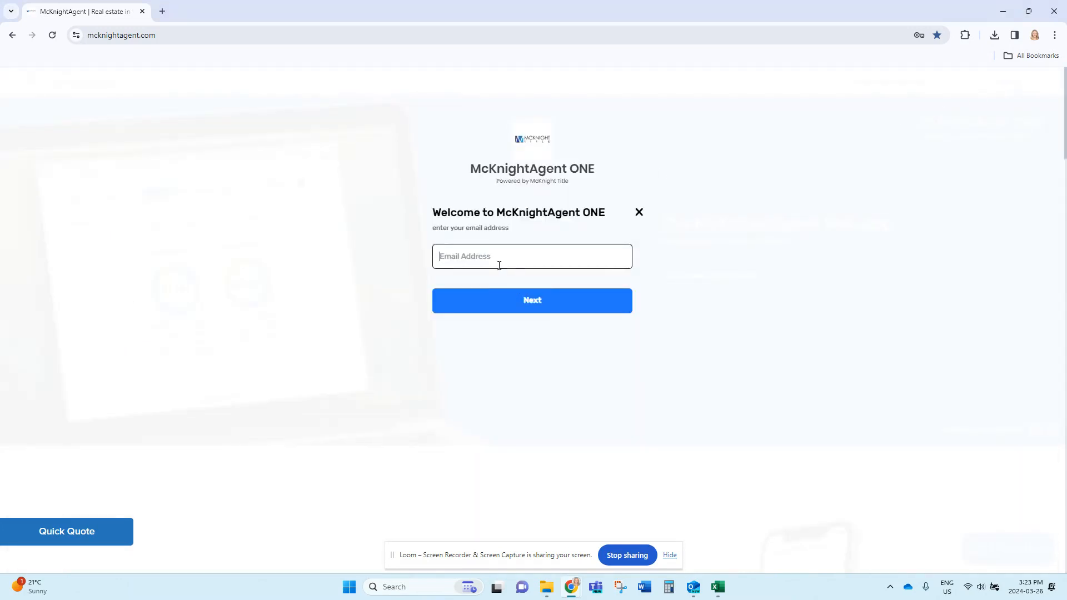
left_click(452, 262)
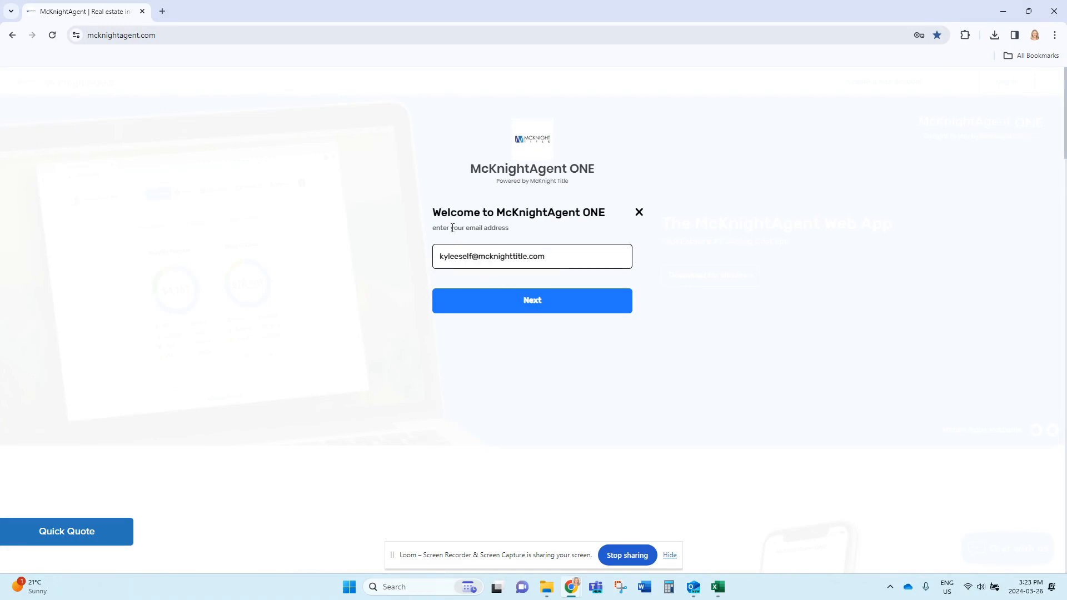
left_click(576, 307)
left_click(557, 324)
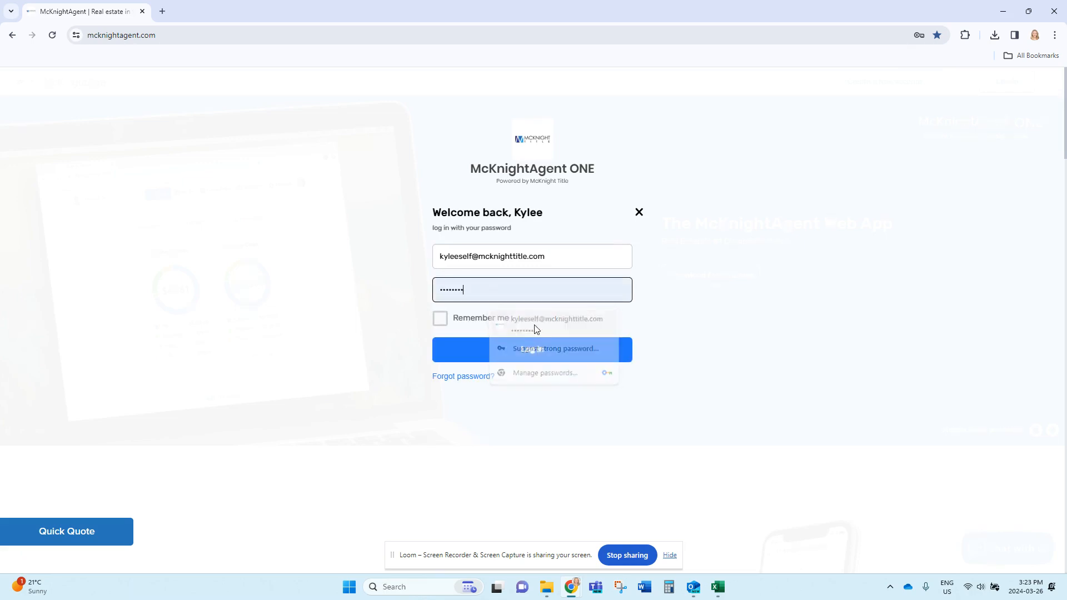
left_click(545, 352)
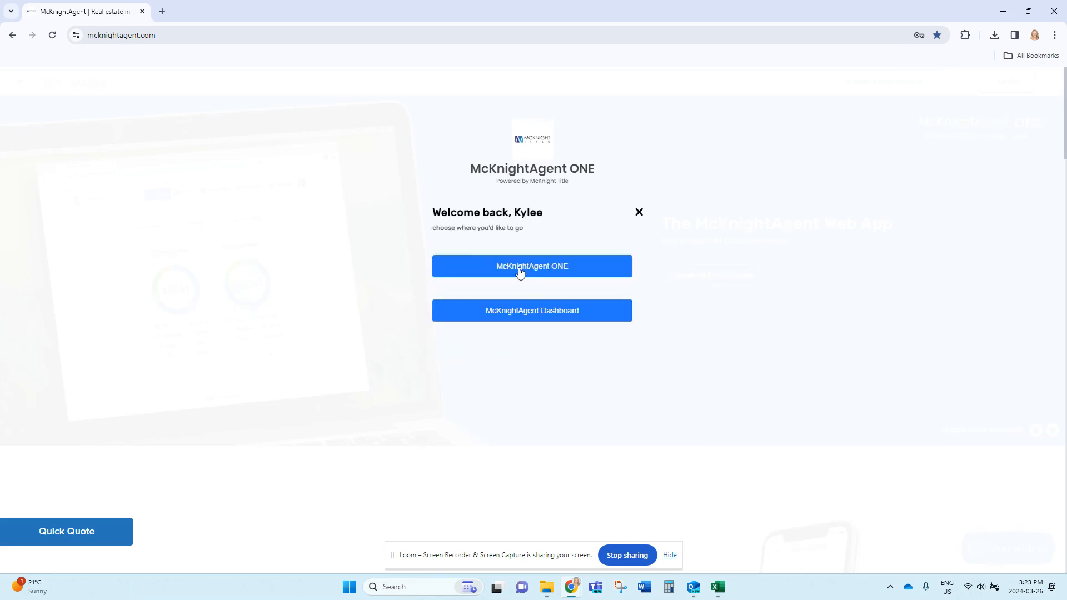
Enter McKnightAgent ONE and browse New Braunfels offices, leaving the location on San Antonio.
left_click(521, 269)
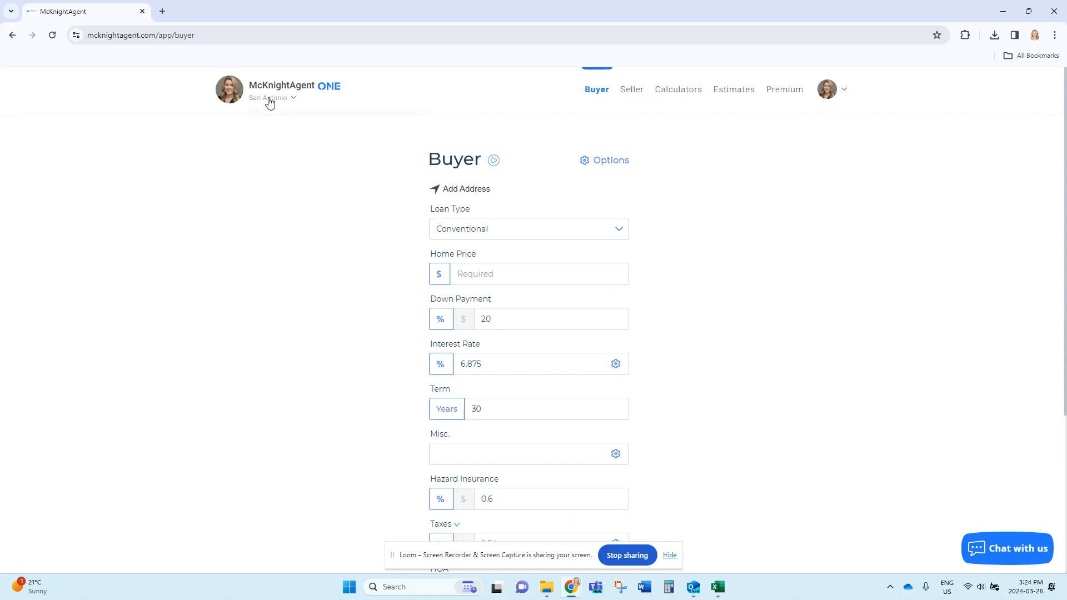
left_click(270, 100)
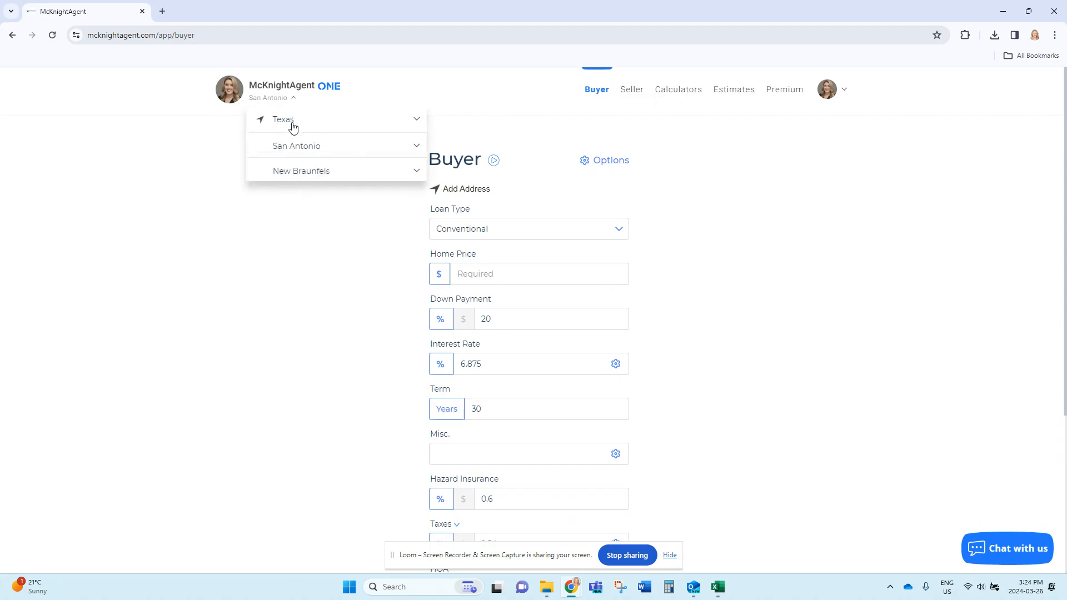
left_click(317, 171)
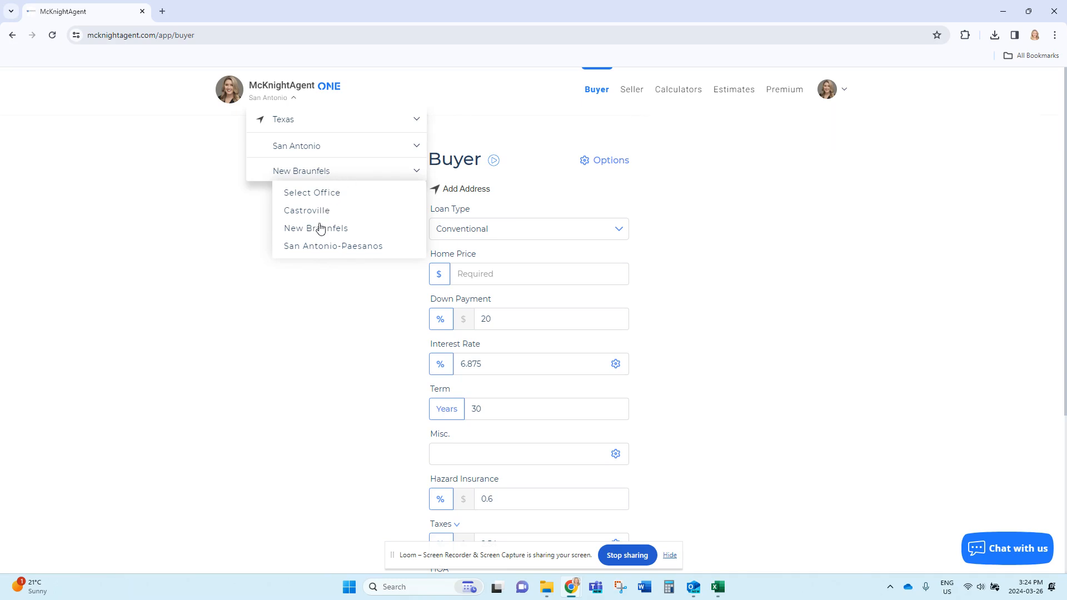
left_click(257, 249)
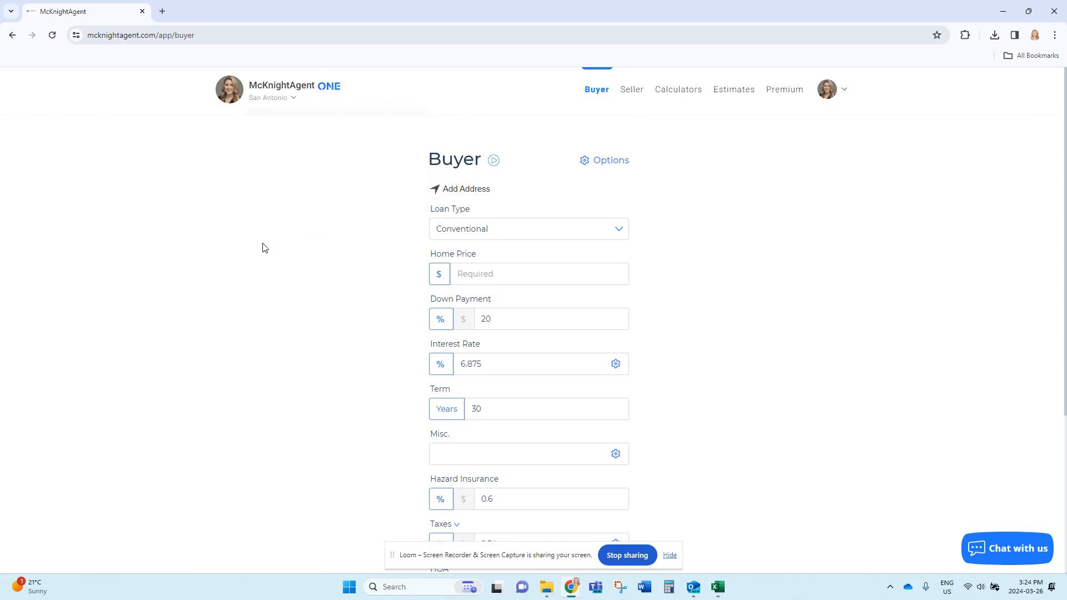
left_click(630, 94)
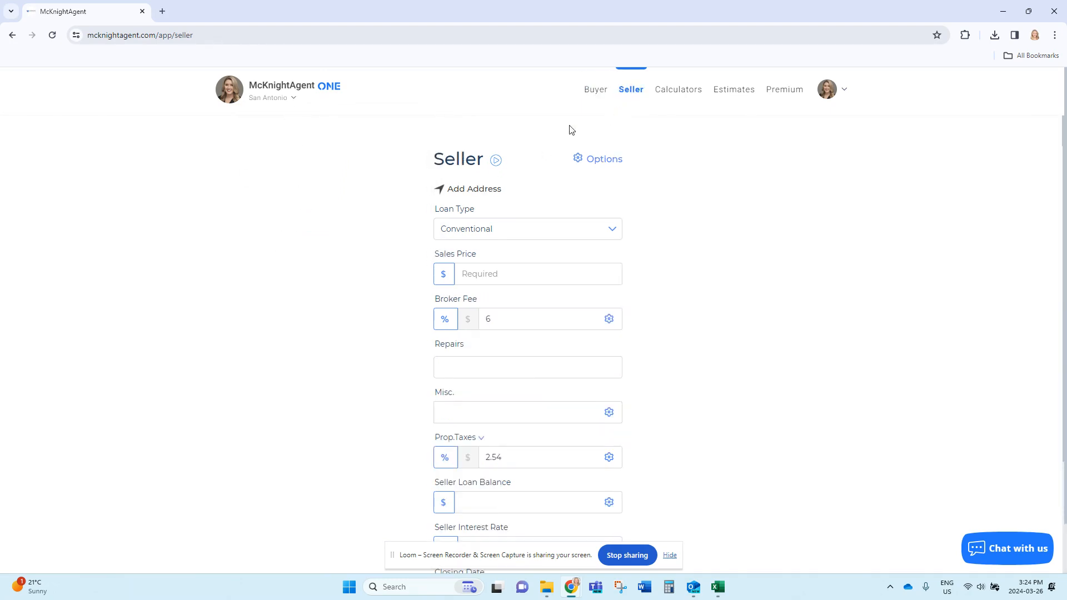
left_click(478, 196)
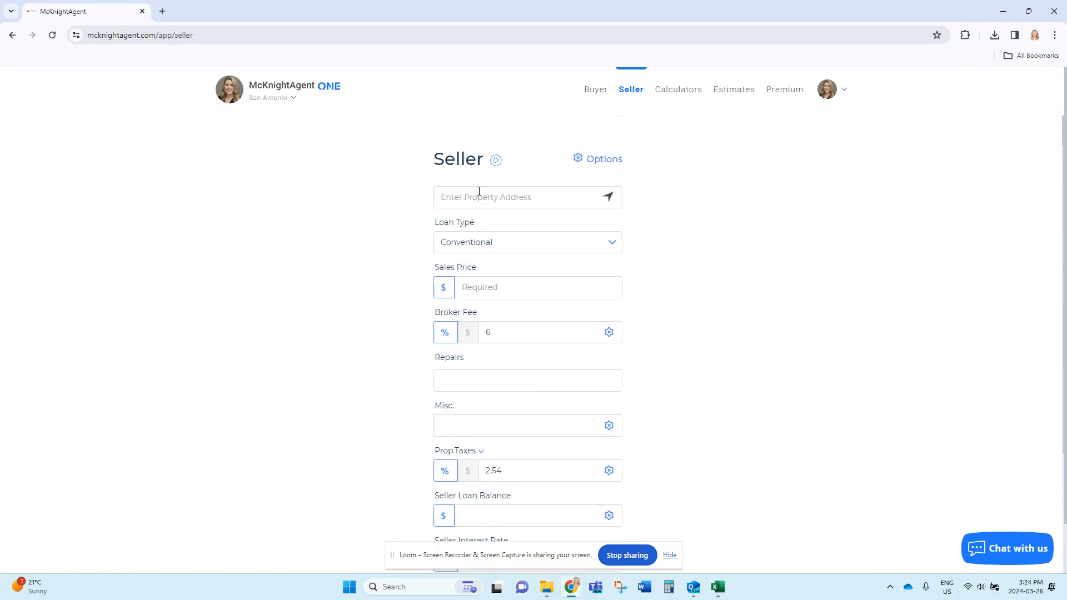
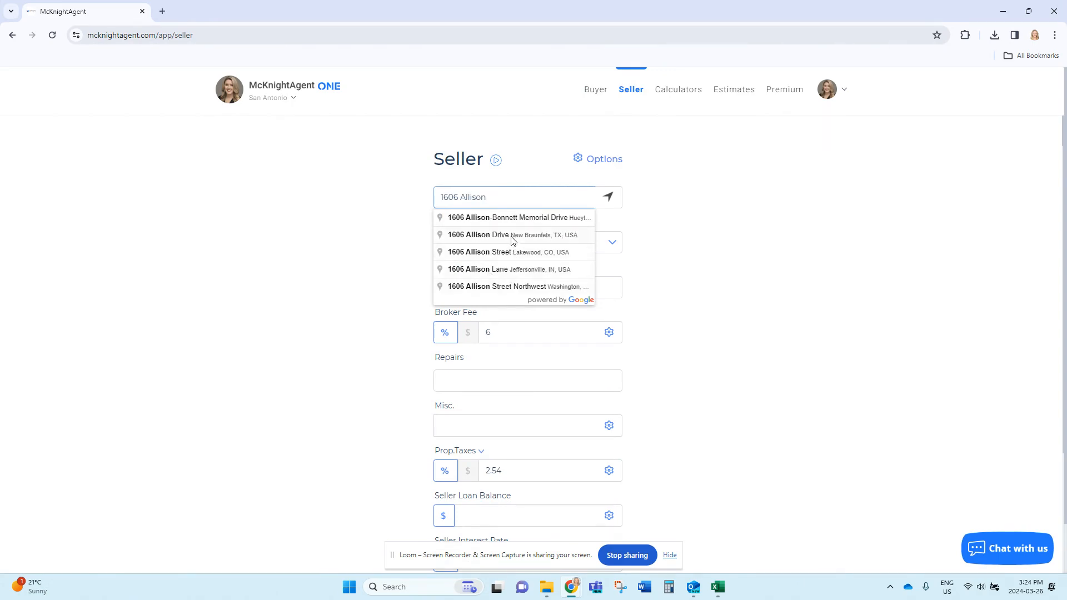
left_click(509, 236)
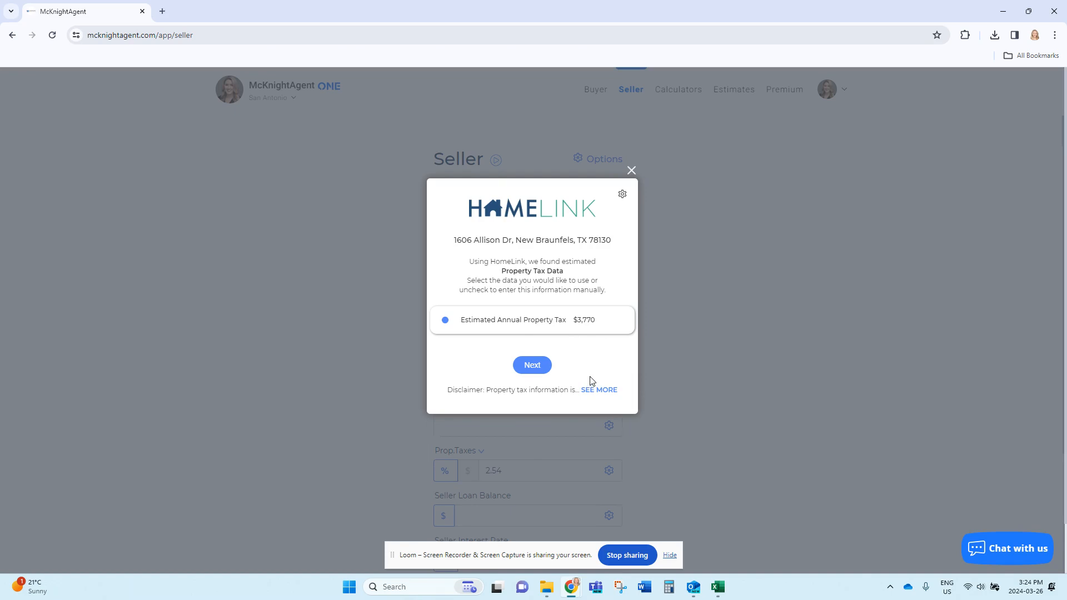
Accept HomeLink's $3,770.30 property tax and note the 2021 Freddie Mac average rate.
left_click(525, 369)
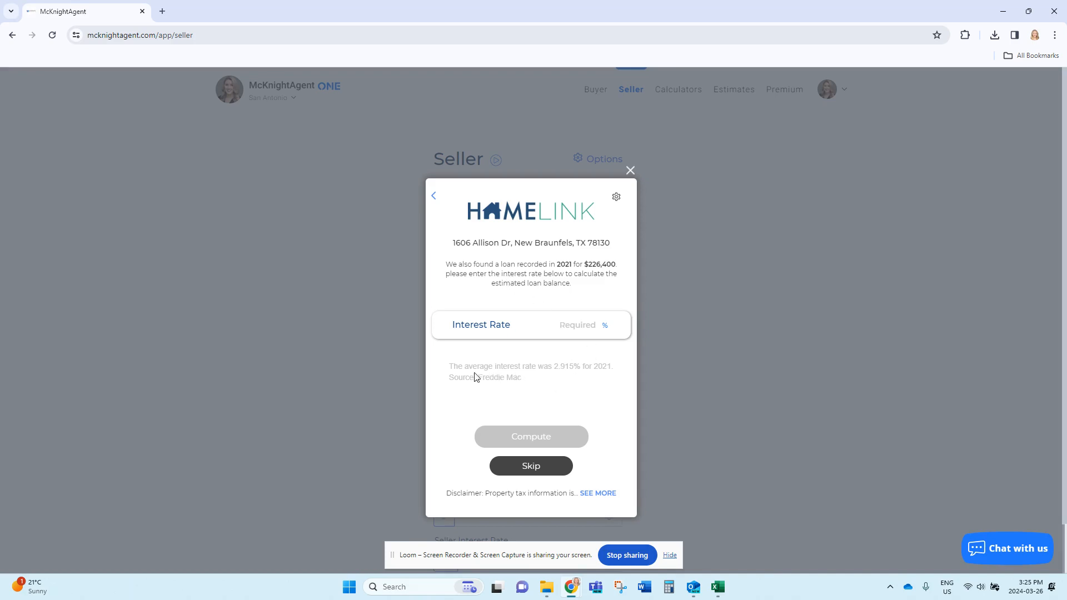
left_click_drag(450, 367, 608, 370)
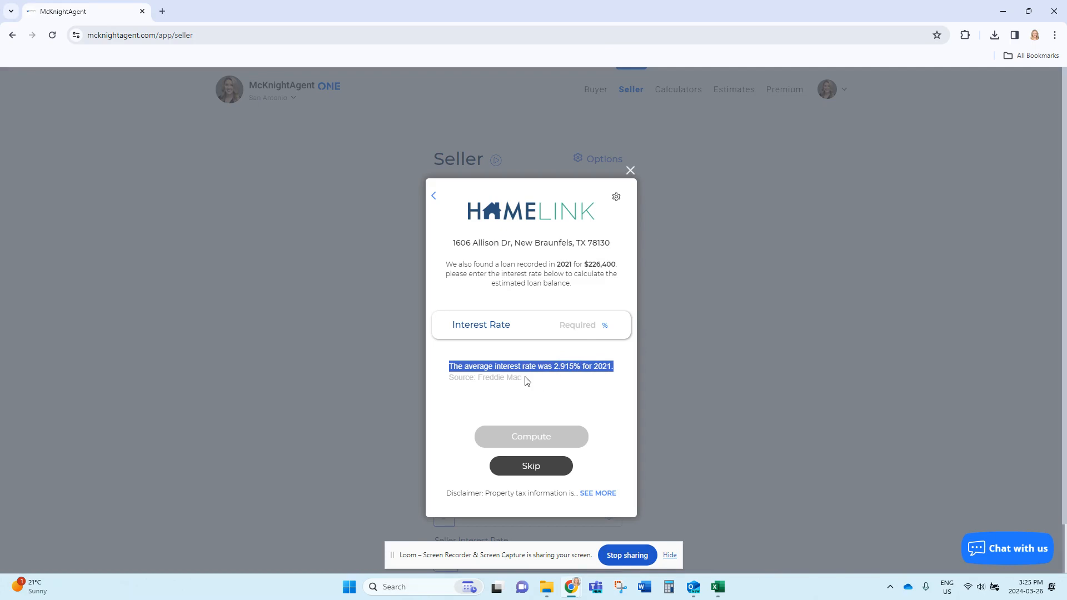
left_click_drag(526, 379, 464, 378)
left_click(547, 388)
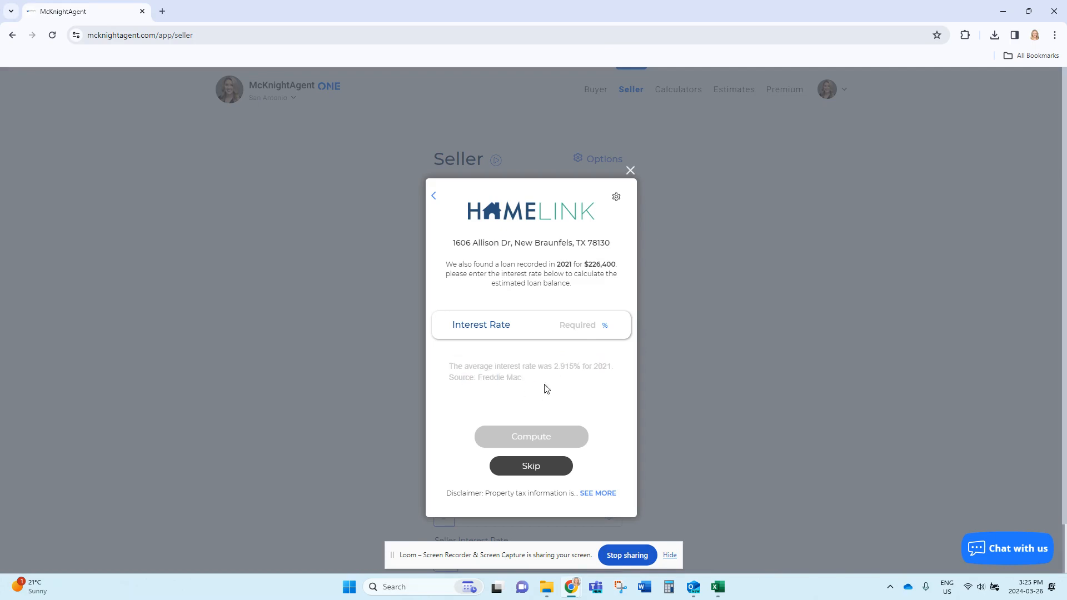
Estimate the loan balance at 2.915% interest and apply the $212,872.85 estimate.
left_click(578, 324)
type("2.915")
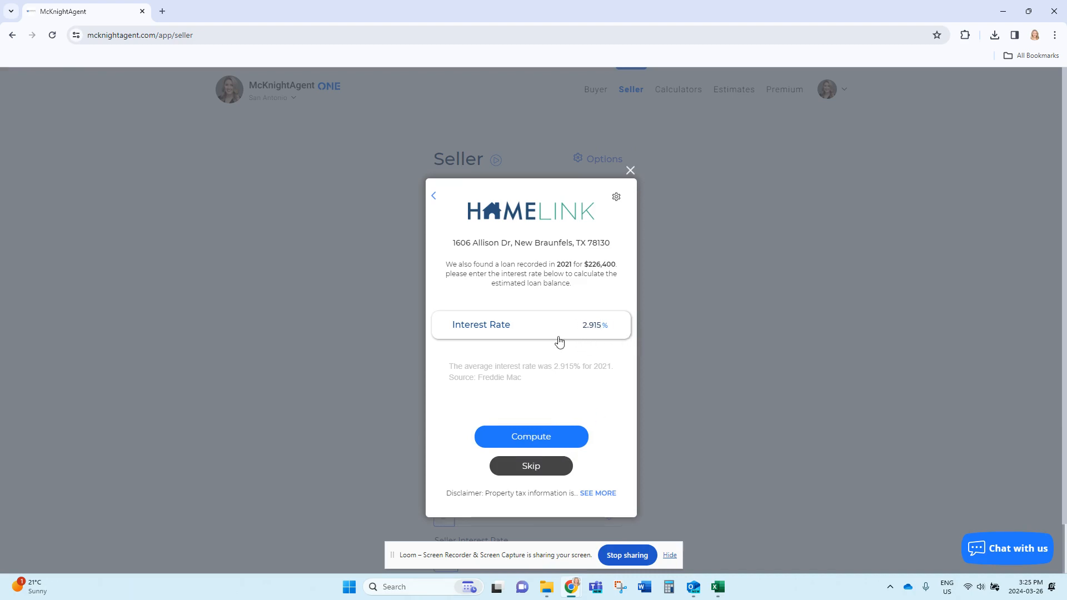
left_click(531, 440)
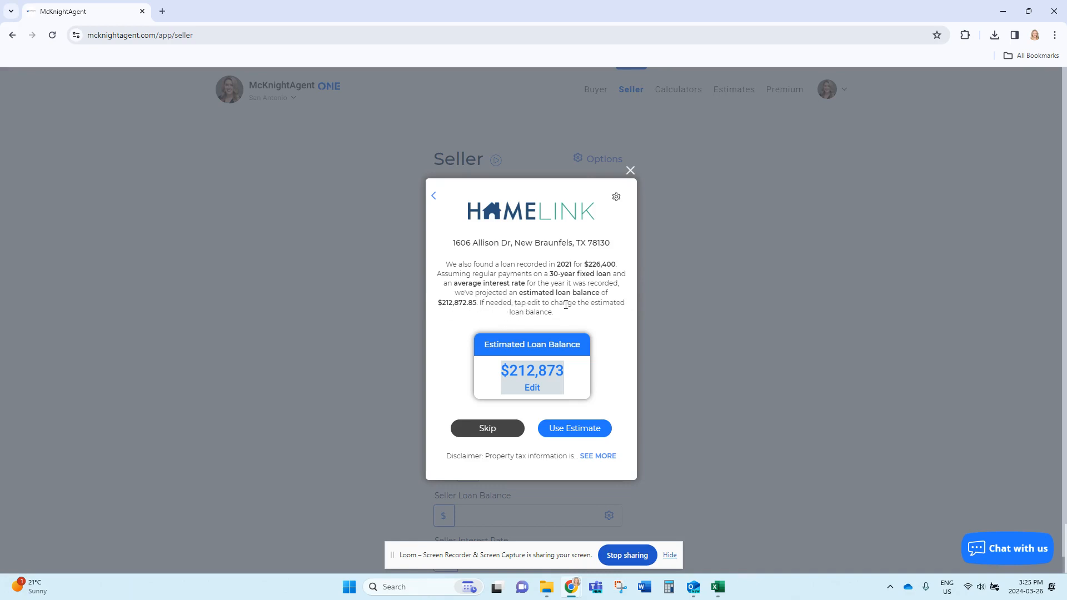
left_click(532, 388)
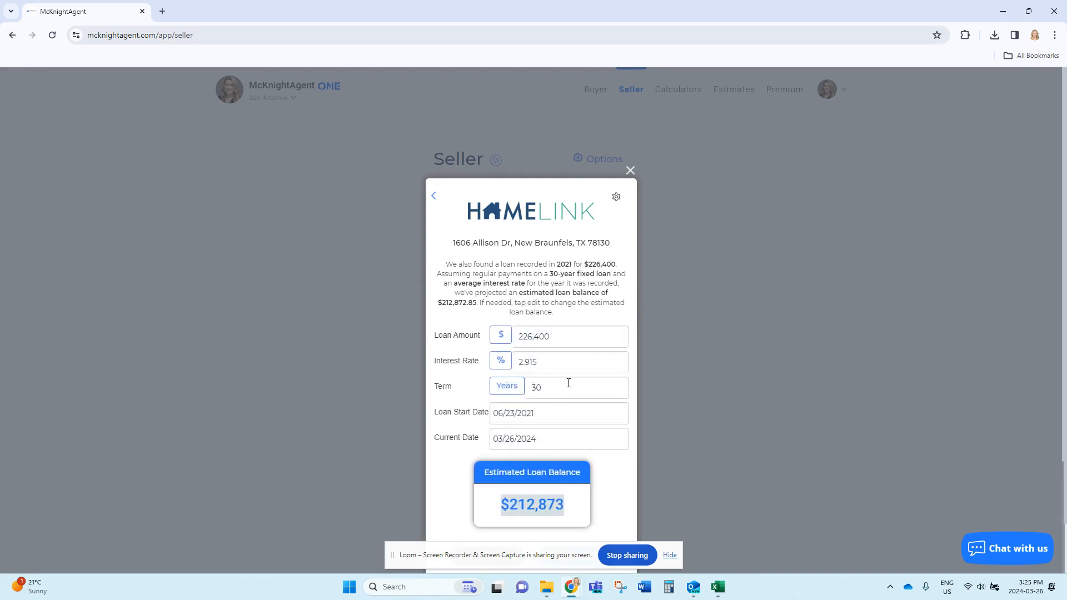
scroll(597, 386, "down", 3)
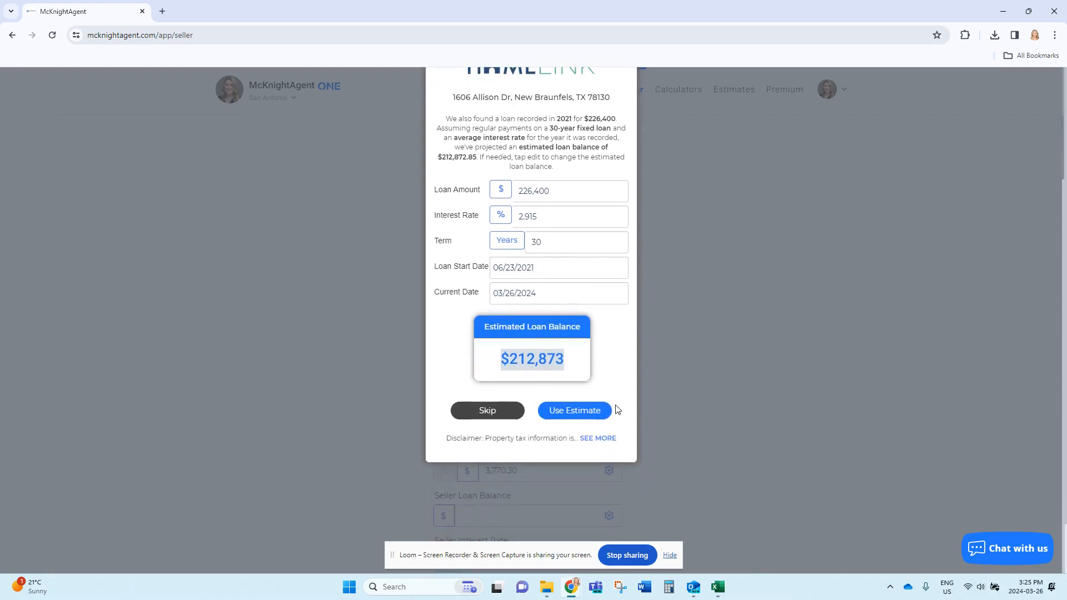
left_click(565, 411)
Replace the HomeLink figures with a $210,000 loan balance and a 3.125% interest rate.
scroll(548, 422, "down", 3)
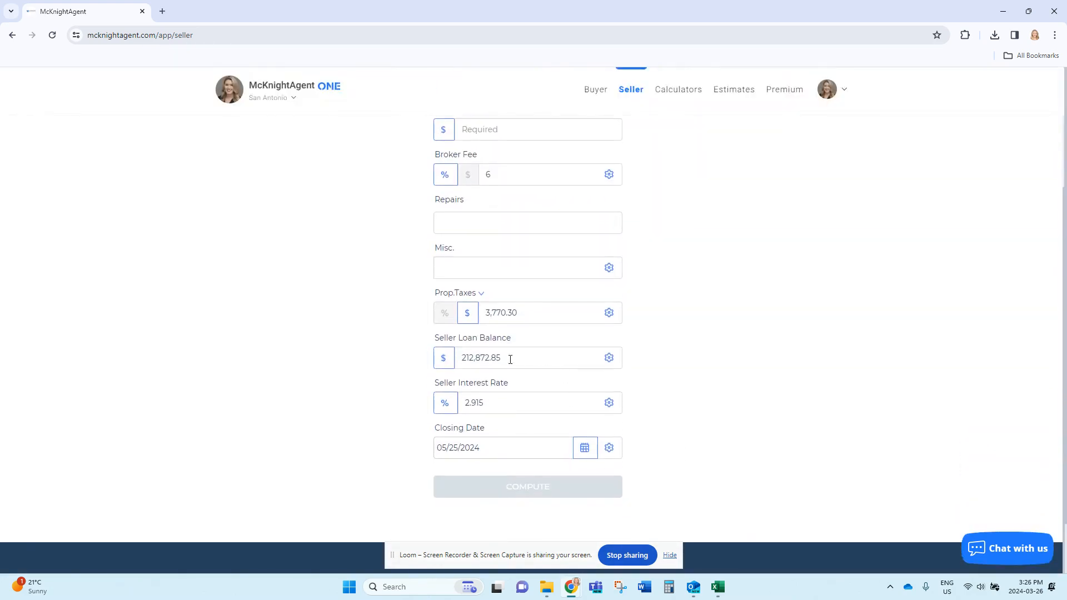
left_click_drag(510, 359, 456, 358)
type("2100000")
left_click_drag(492, 405, 464, 405)
type("3")
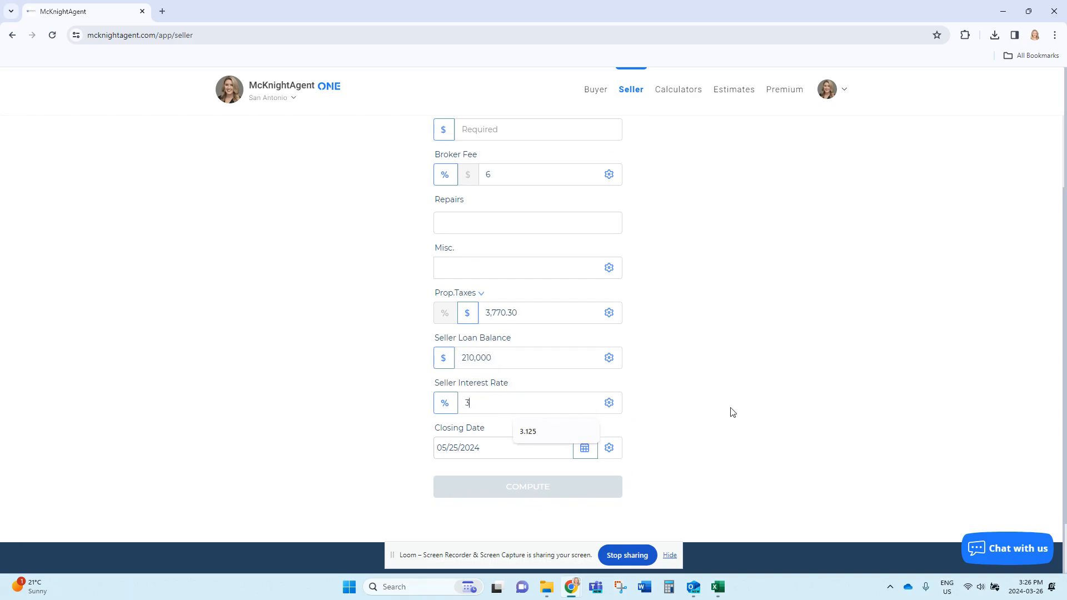
left_click(528, 432)
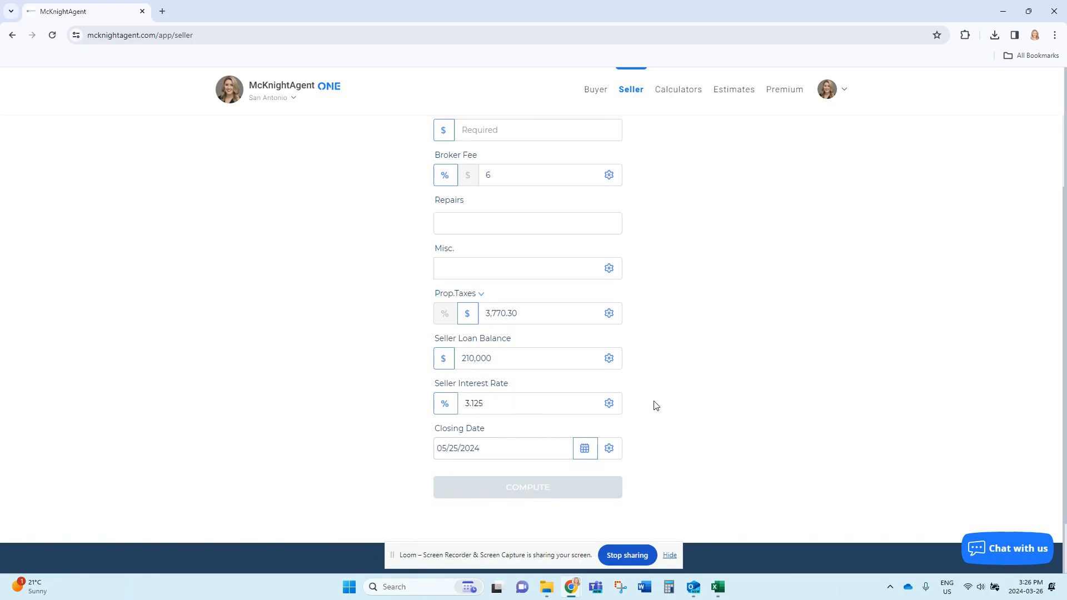
scroll(655, 405, "up", 3)
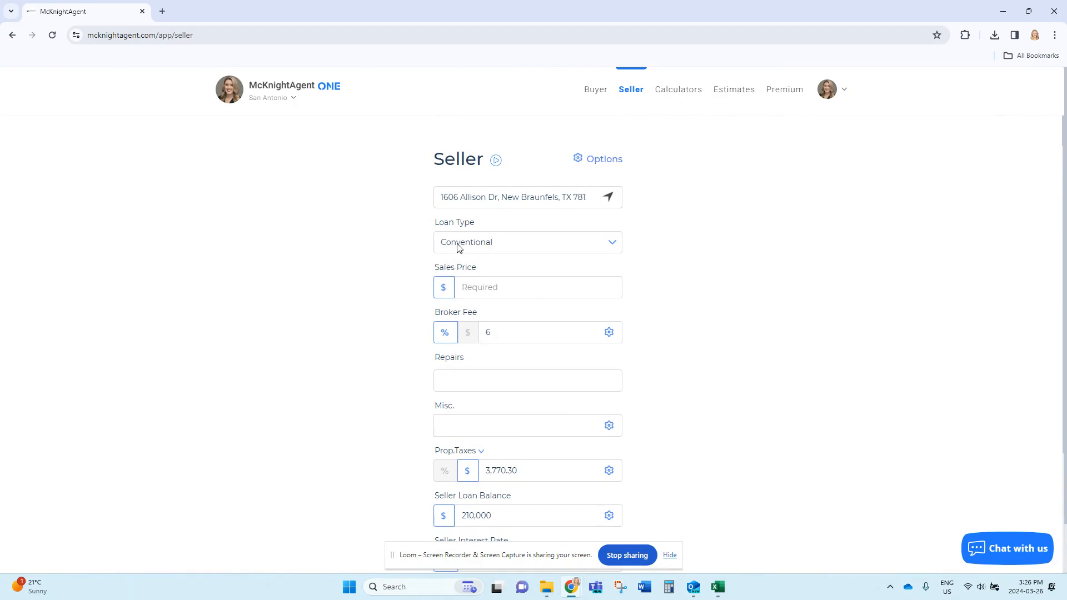
Enter a $425,000 sales price and set the listing broker fee to 2% for 5% total.
left_click(500, 288)
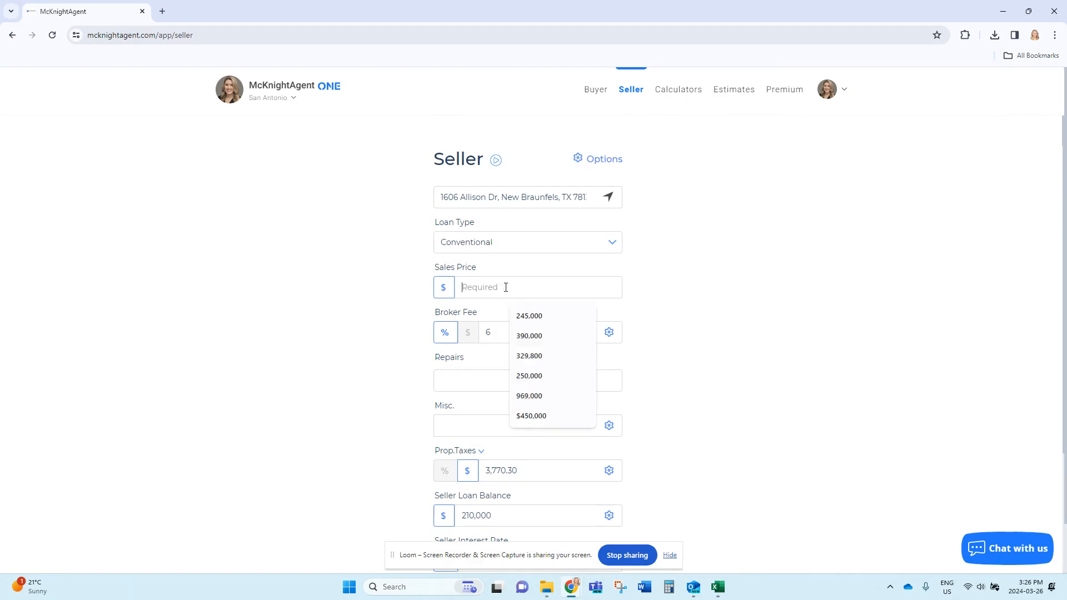
type("425")
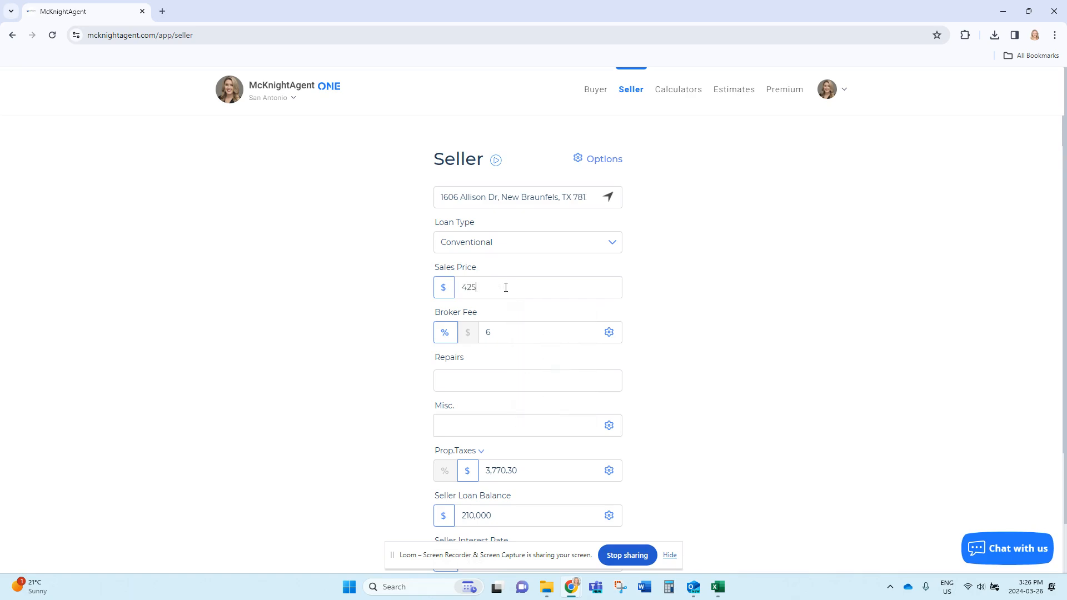
type(",000")
left_click(609, 332)
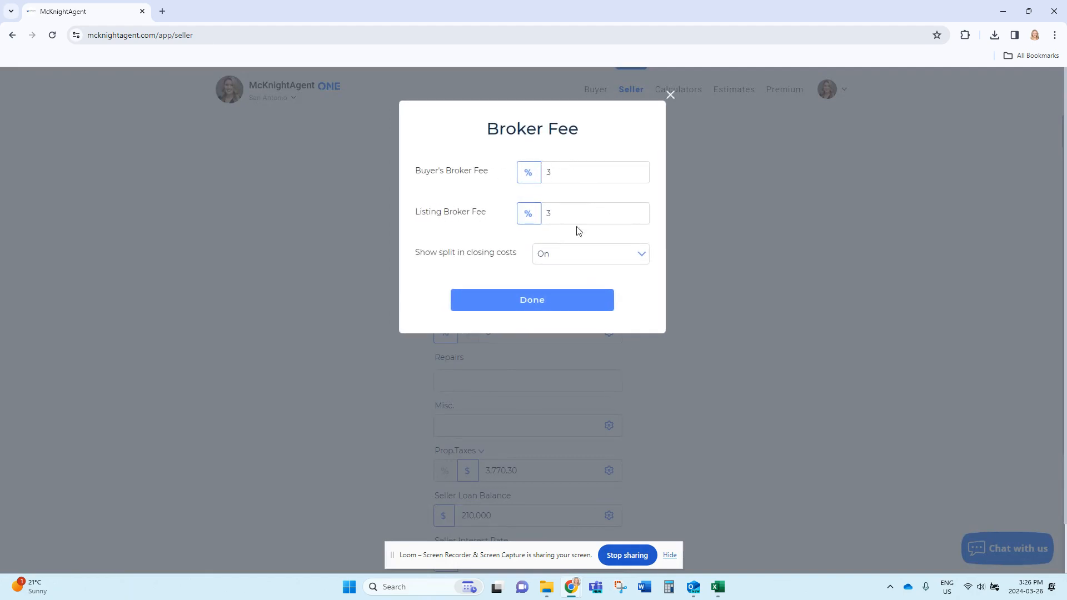
left_click(671, 97)
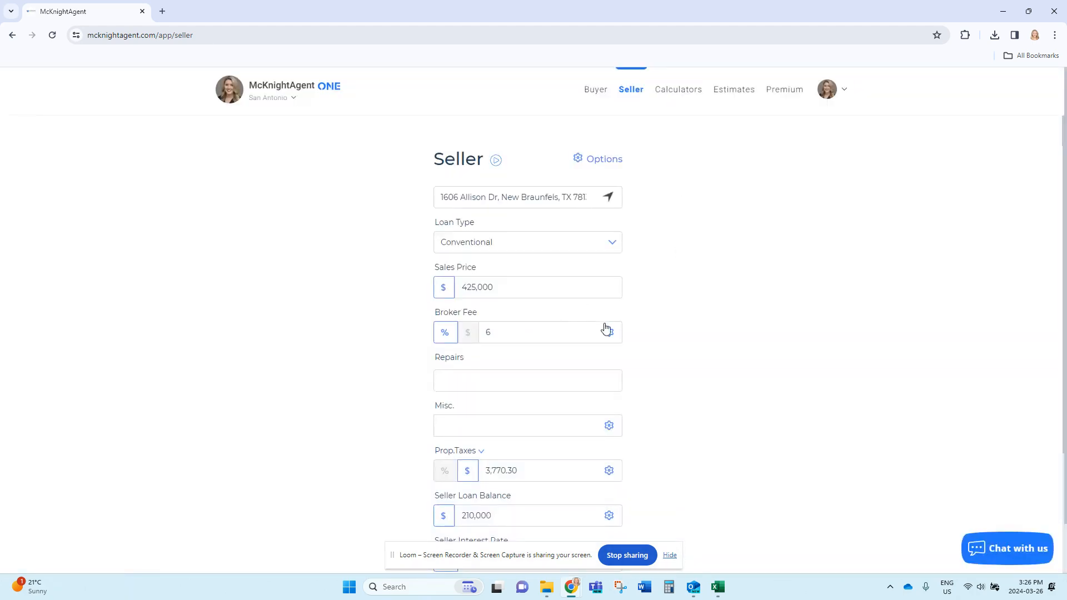
left_click(610, 333)
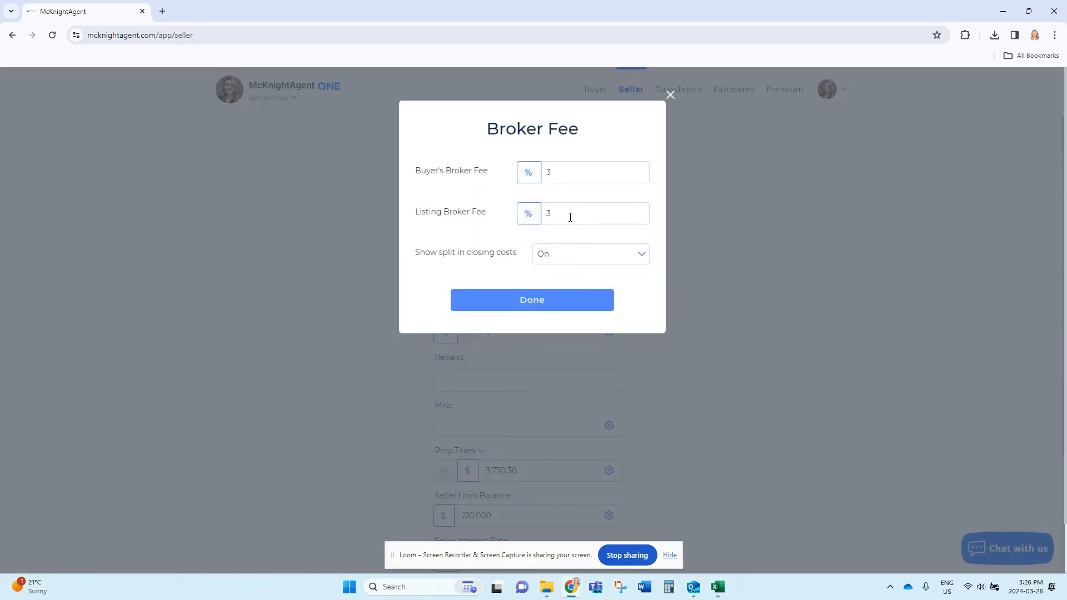
left_click_drag(551, 214, 542, 217)
type("2")
left_click(528, 303)
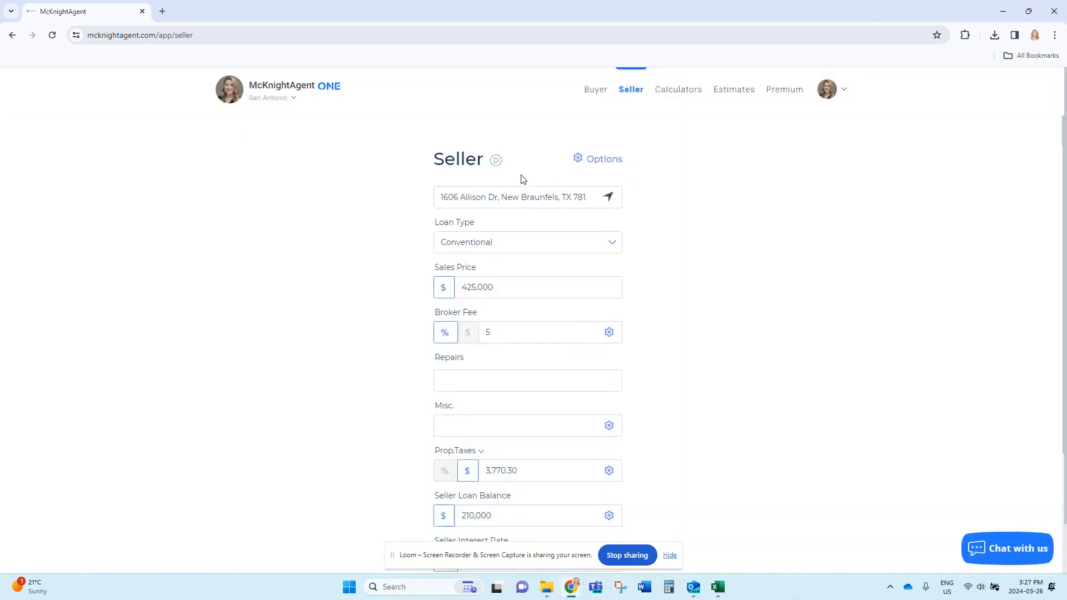
Add a $5,000 Seller's Contribution as the first miscellaneous cost.
left_click(610, 425)
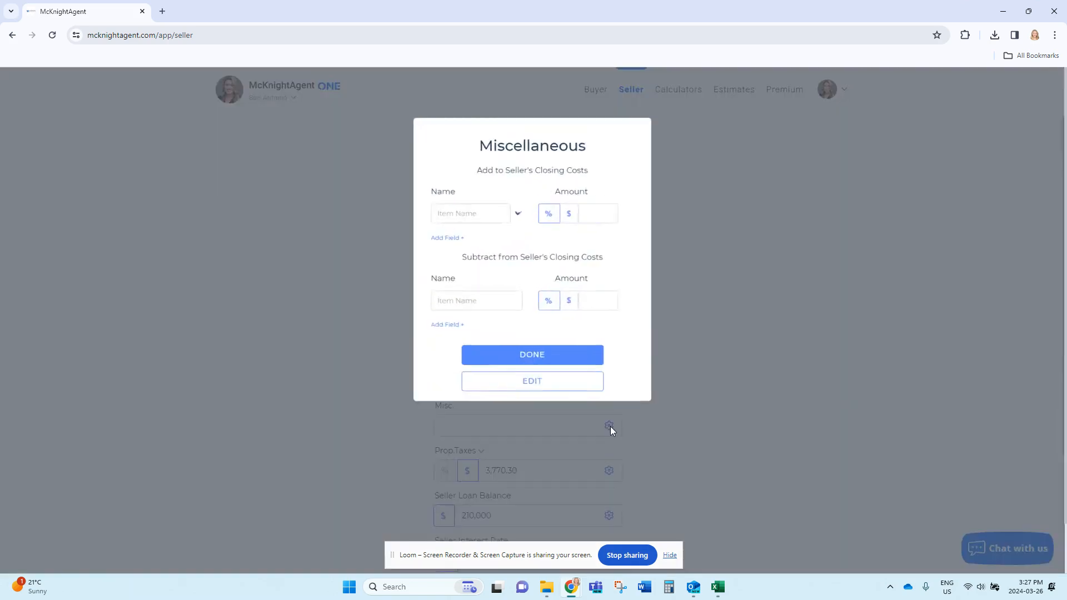
left_click(515, 209)
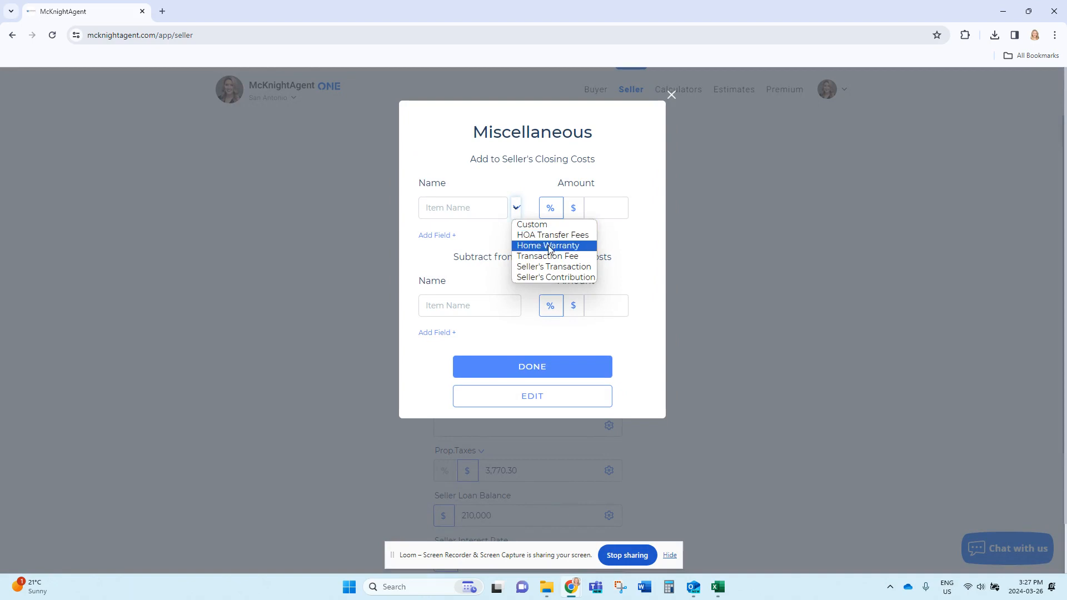
left_click(554, 278)
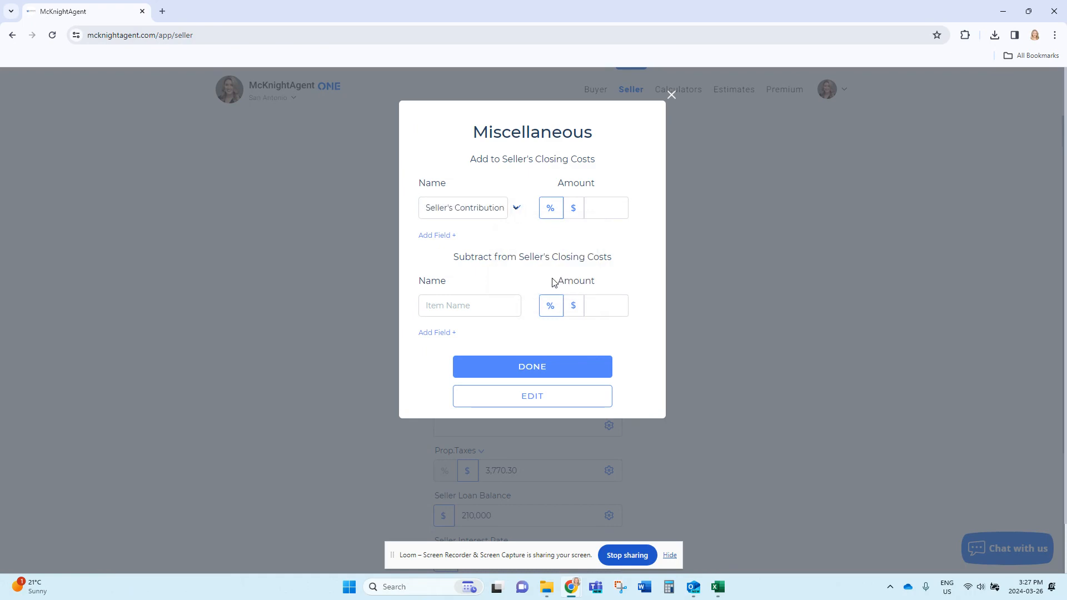
left_click(612, 206)
type("5,000")
Add a $600 Home Warranty row and store the miscellaneous costs.
left_click(448, 235)
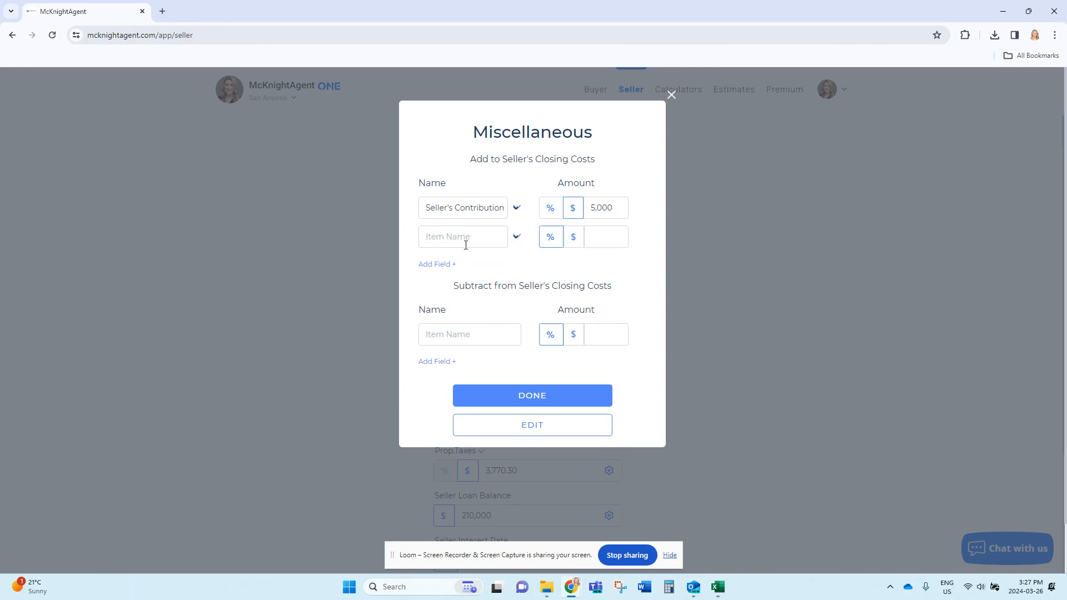
left_click(516, 238)
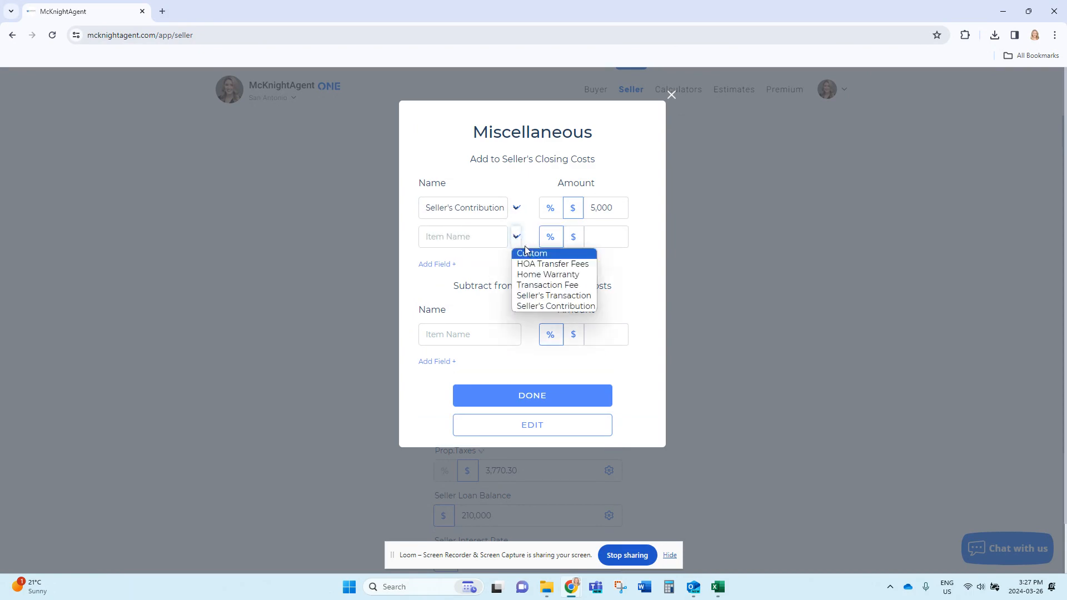
left_click(545, 274)
left_click(602, 240)
type("600")
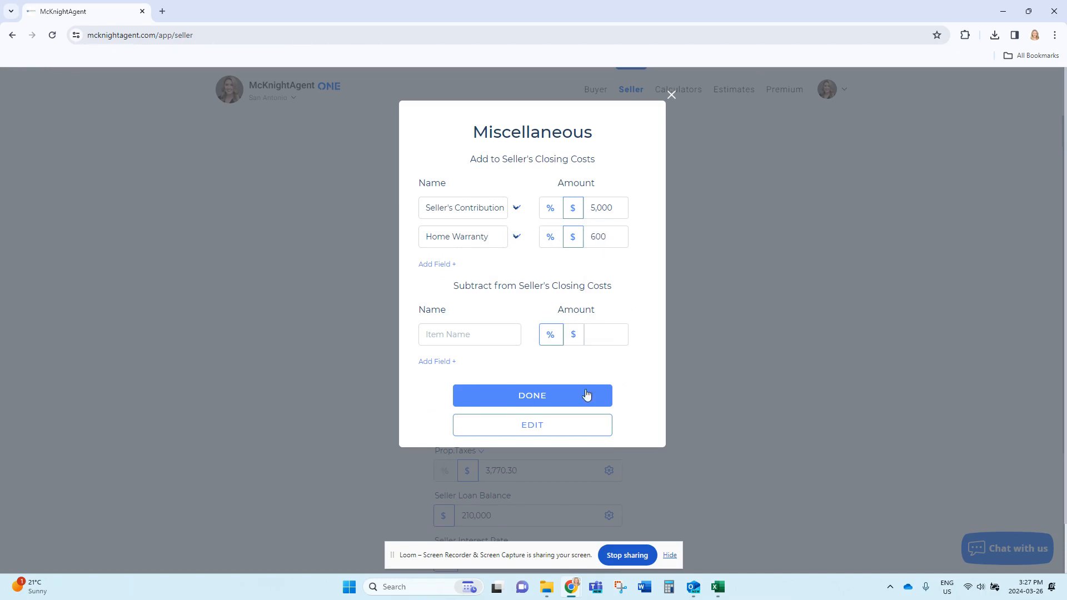
left_click(532, 396)
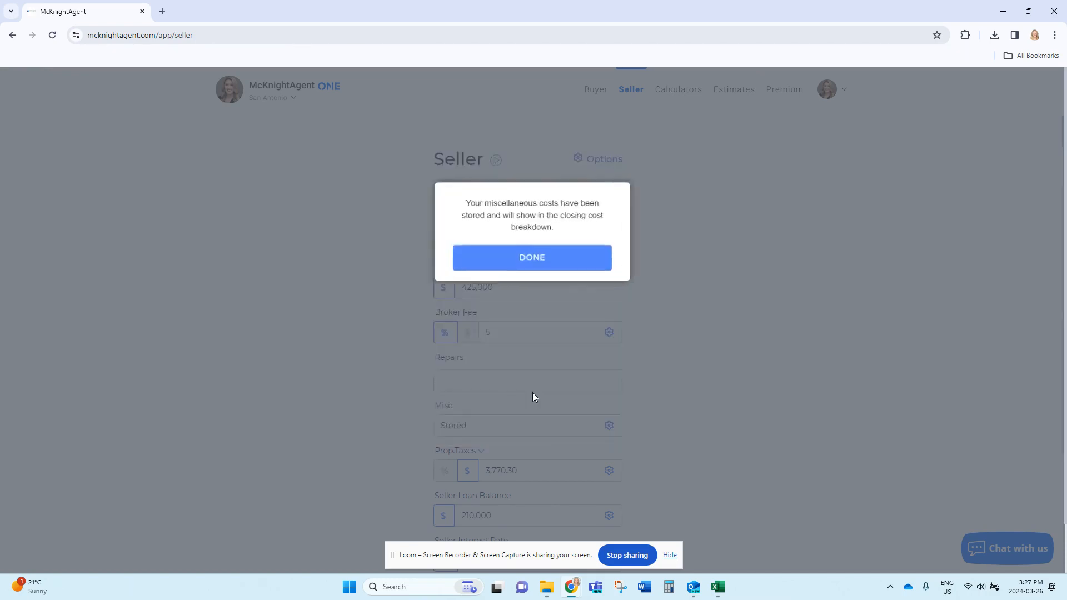
left_click(531, 264)
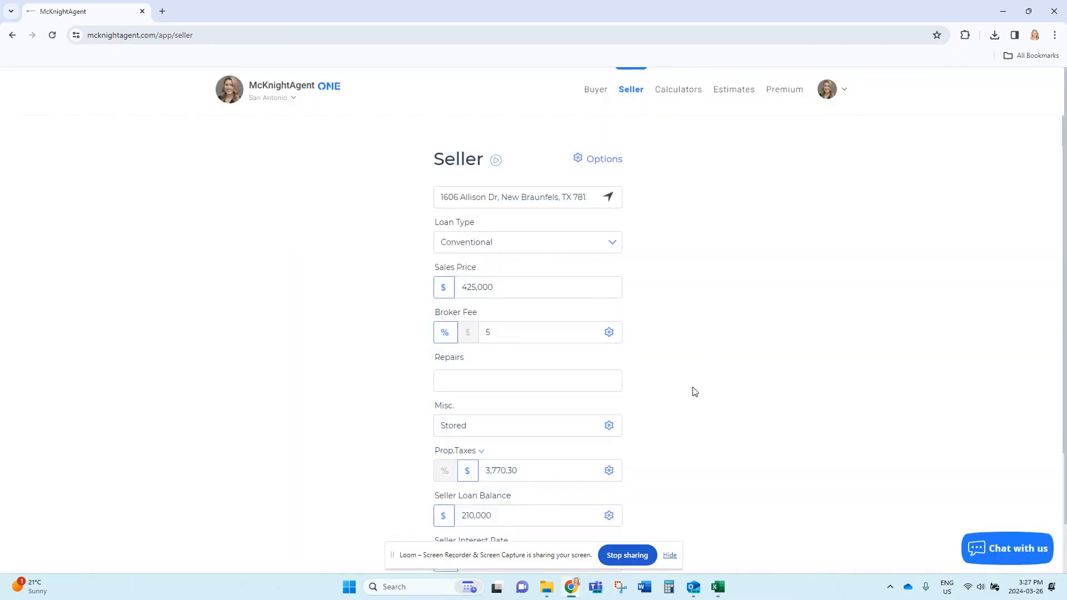
Change property taxes to $3,500 and compute a $183,172.24 net at close.
scroll(687, 401, "down", 2)
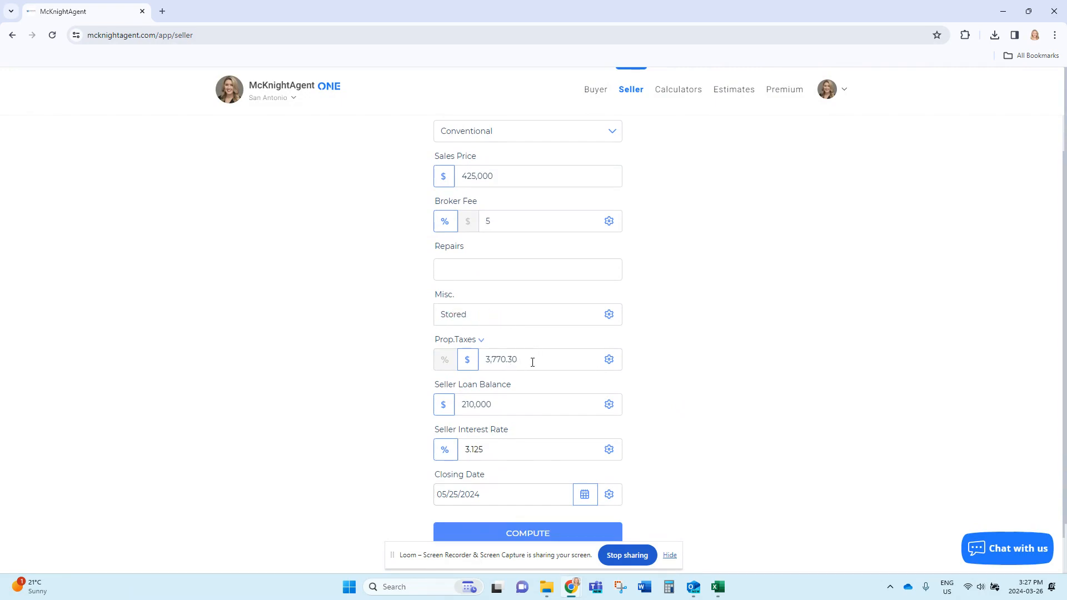
left_click_drag(530, 358, 474, 369)
type("3500")
scroll(651, 418, "down", 1)
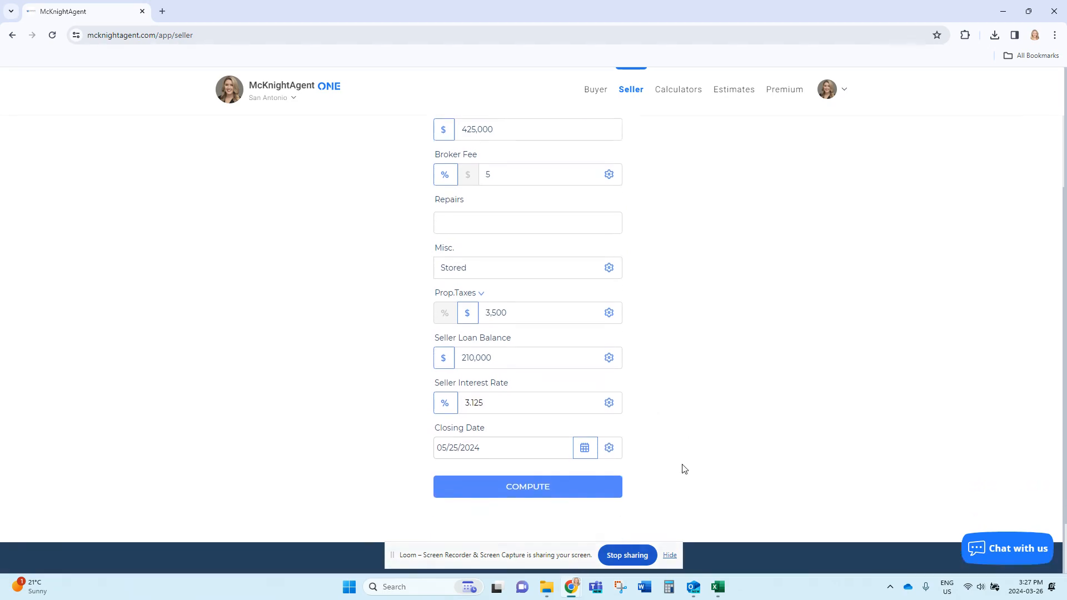
left_click(538, 496)
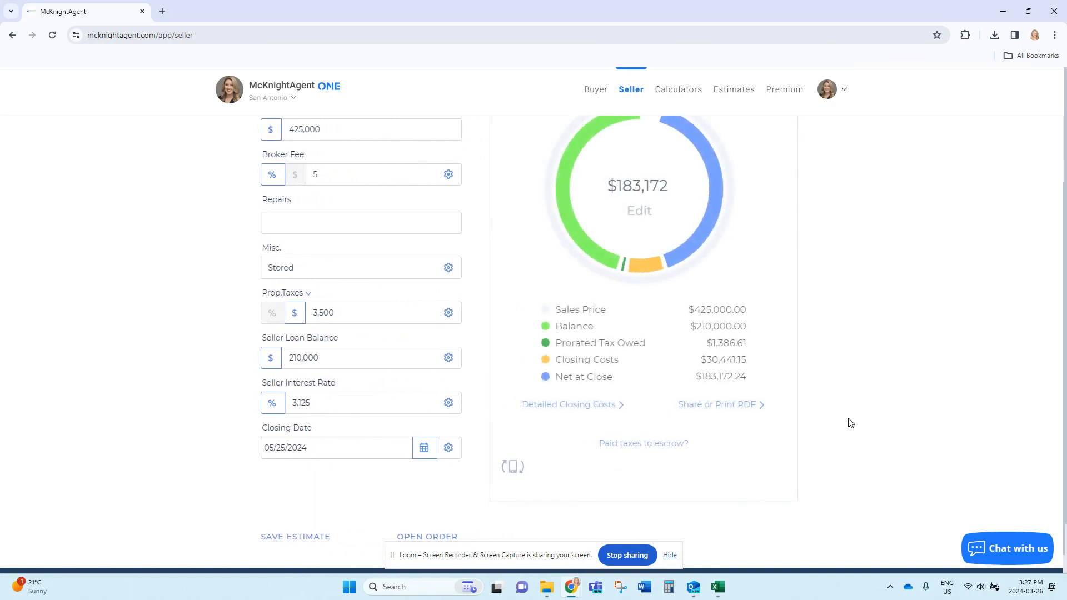
scroll(850, 421, "up", 2)
scroll(861, 409, "down", 1)
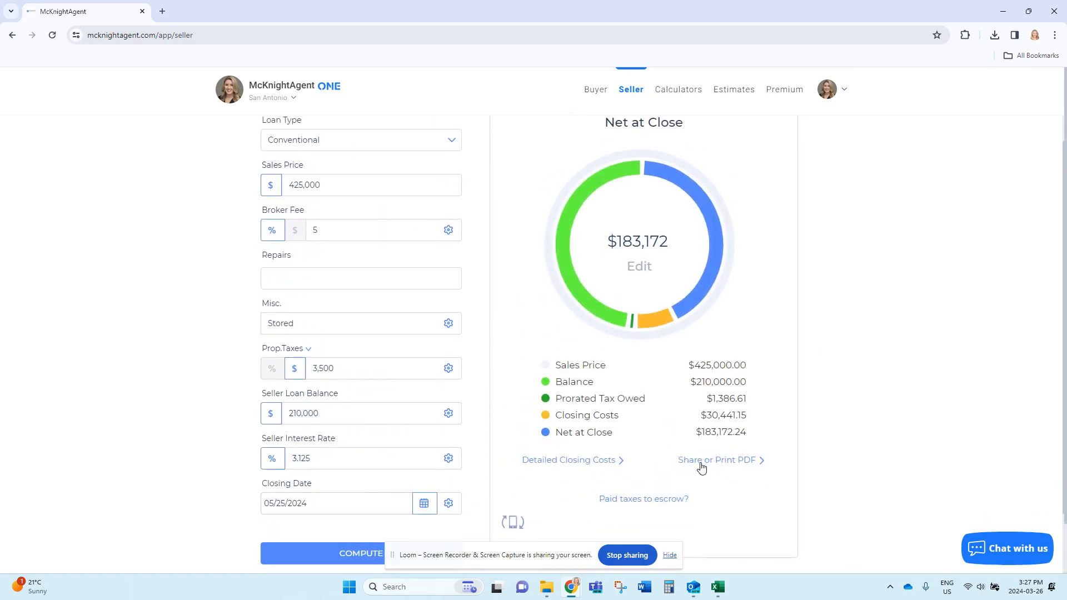
Assign the Owner's Title Policy and Guaranty Fee to the buyer, for this estimate only.
left_click(587, 465)
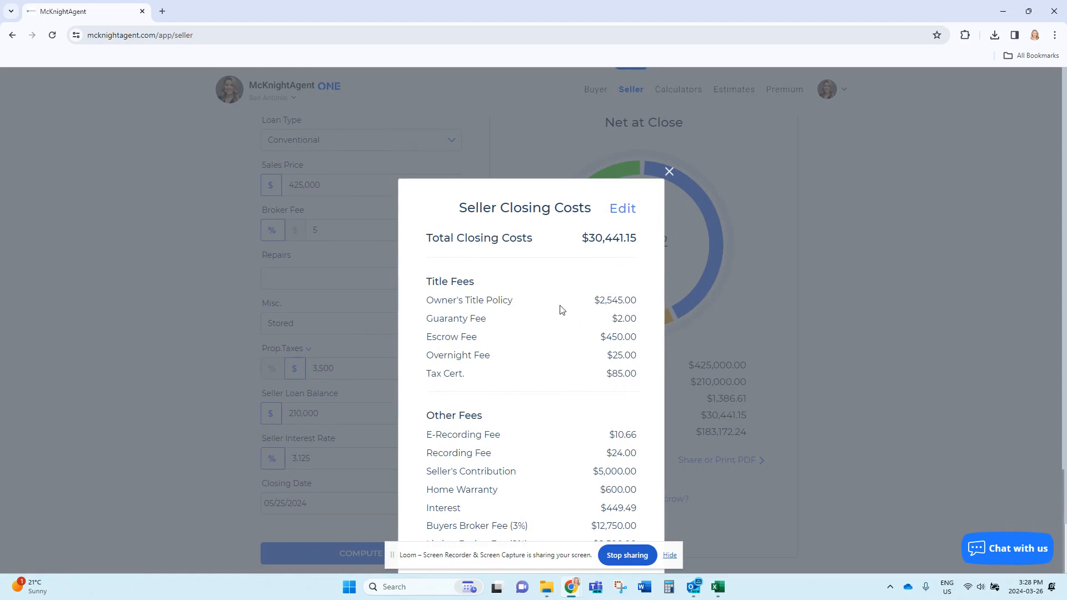
left_click(623, 210)
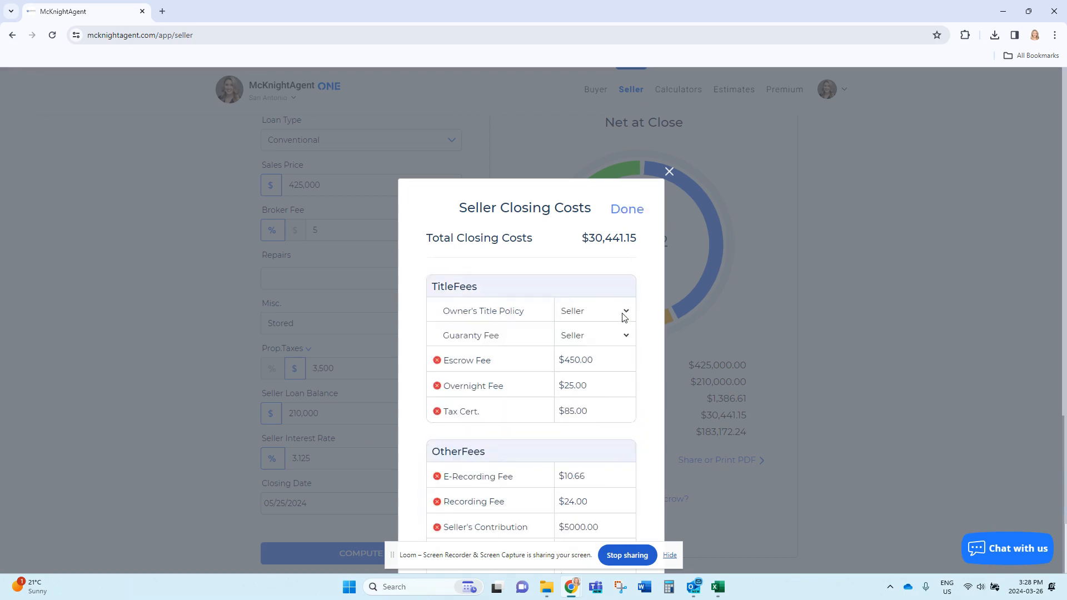
left_click(623, 313)
left_click(601, 323)
left_click(592, 340)
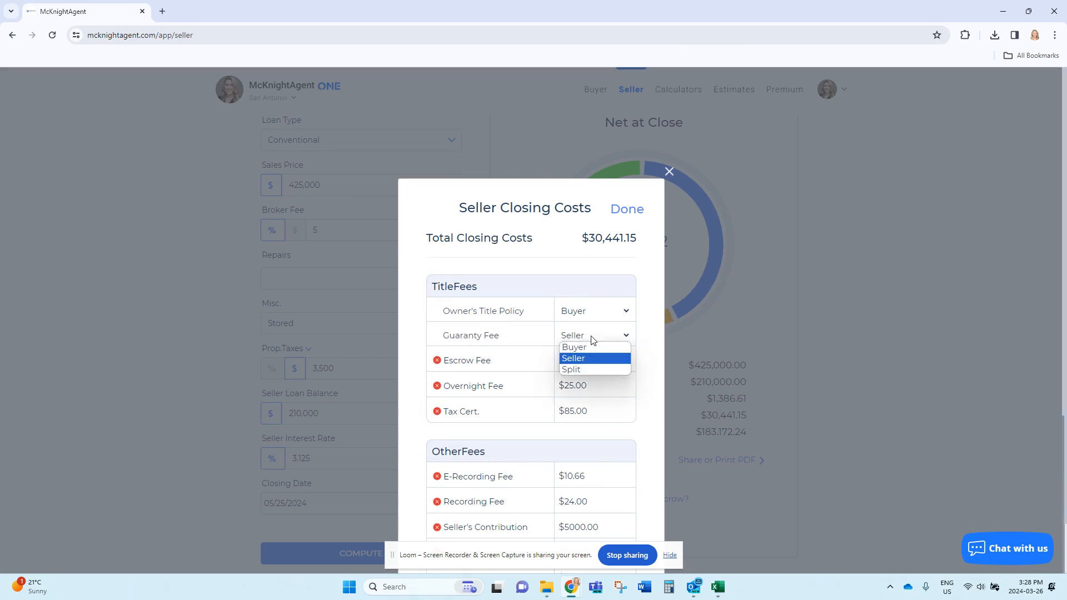
left_click(590, 347)
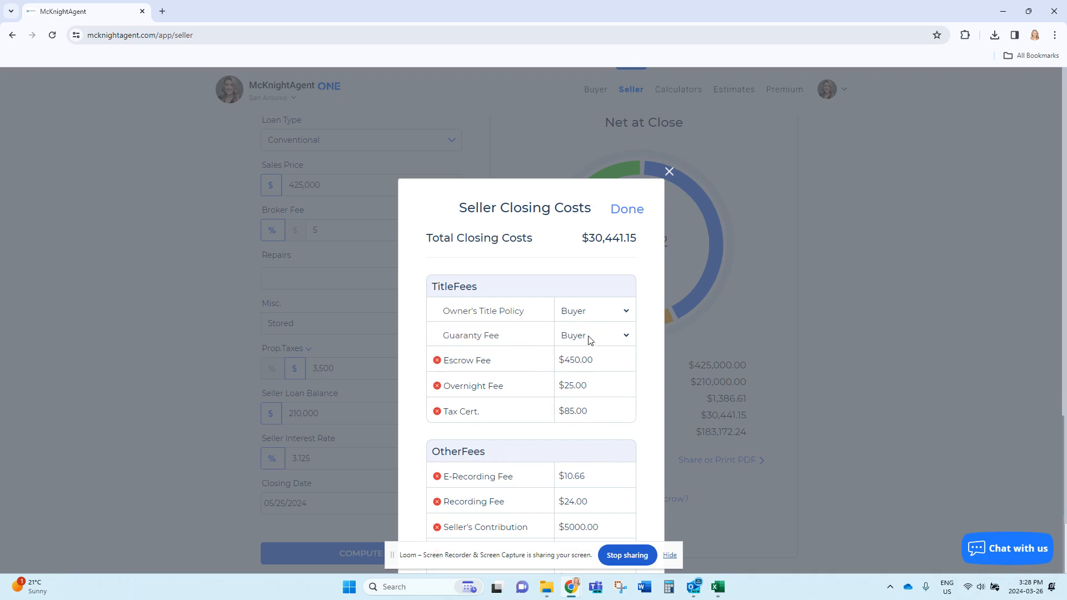
scroll(660, 421, "down", 4)
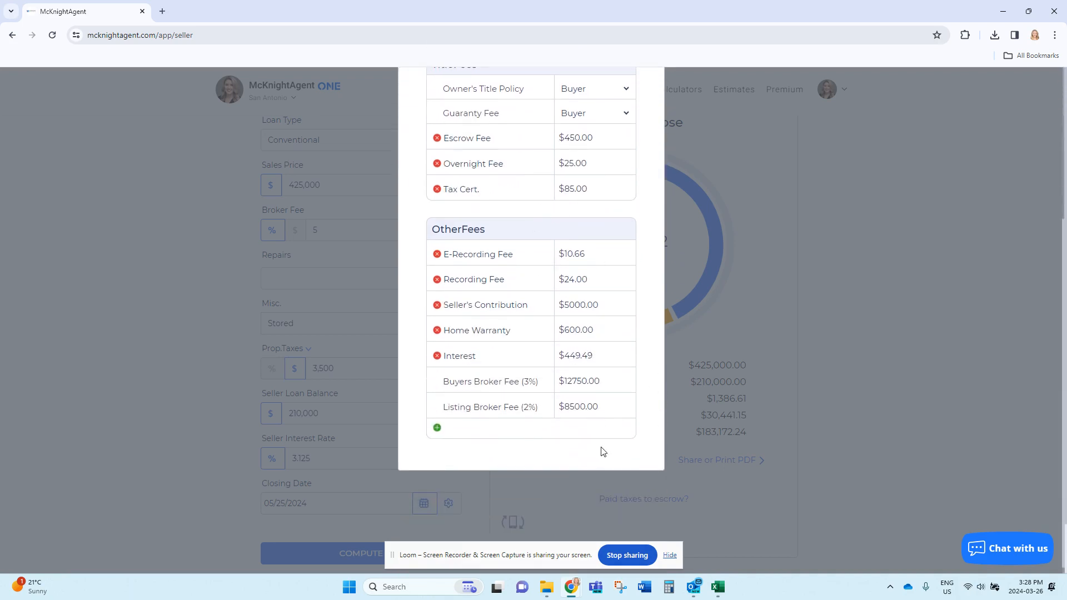
scroll(516, 431, "up", 3)
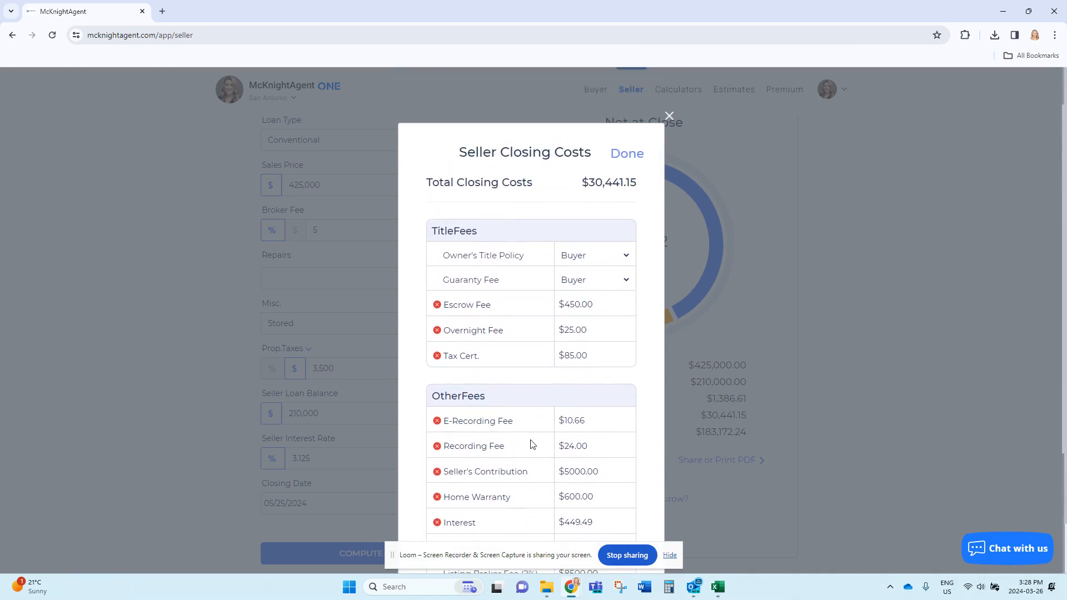
left_click(623, 155)
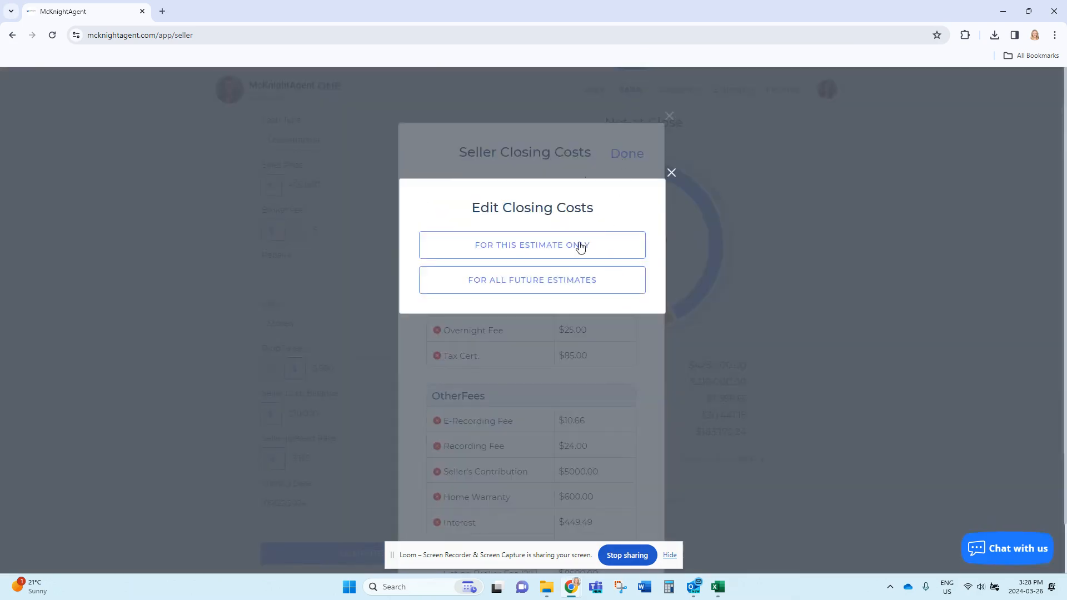
left_click(535, 245)
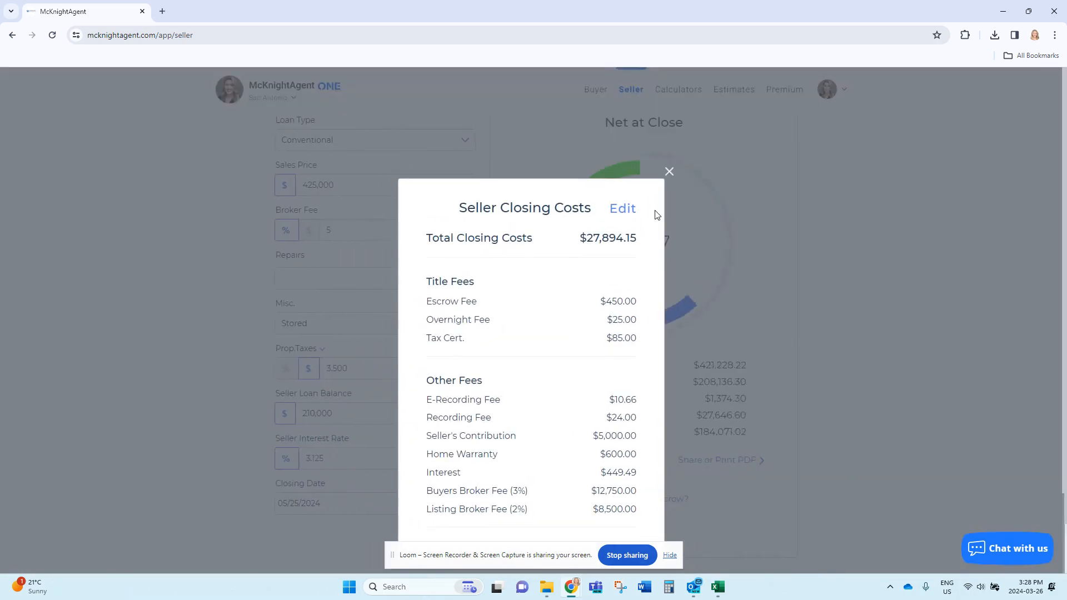
left_click(670, 173)
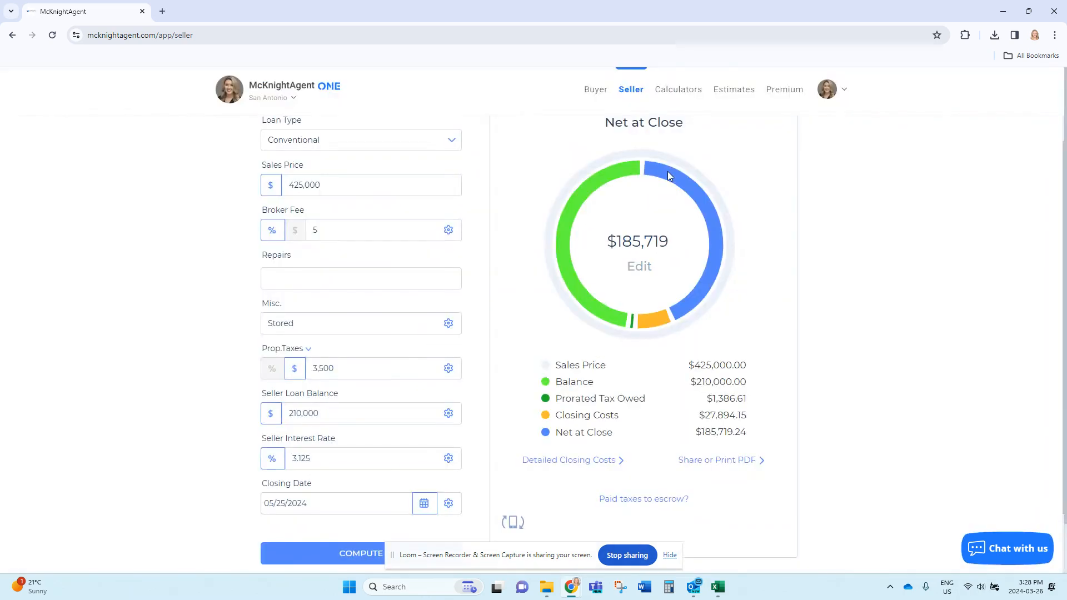
Generate the net sheet PDF in the second template design and bring up its customization options.
left_click(714, 461)
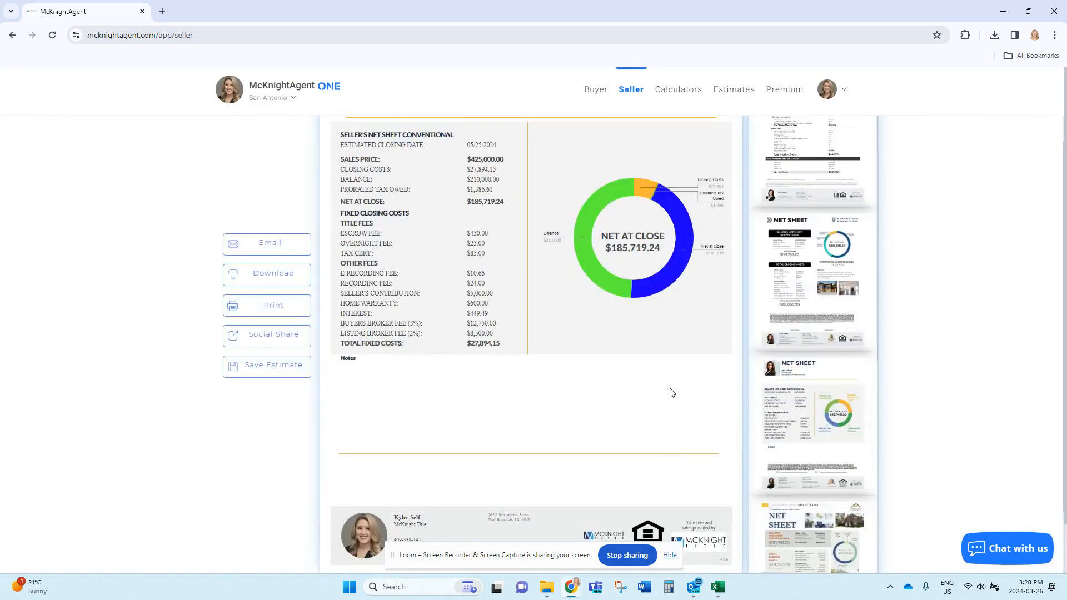
scroll(671, 393, "up", 2)
scroll(601, 373, "down", 1)
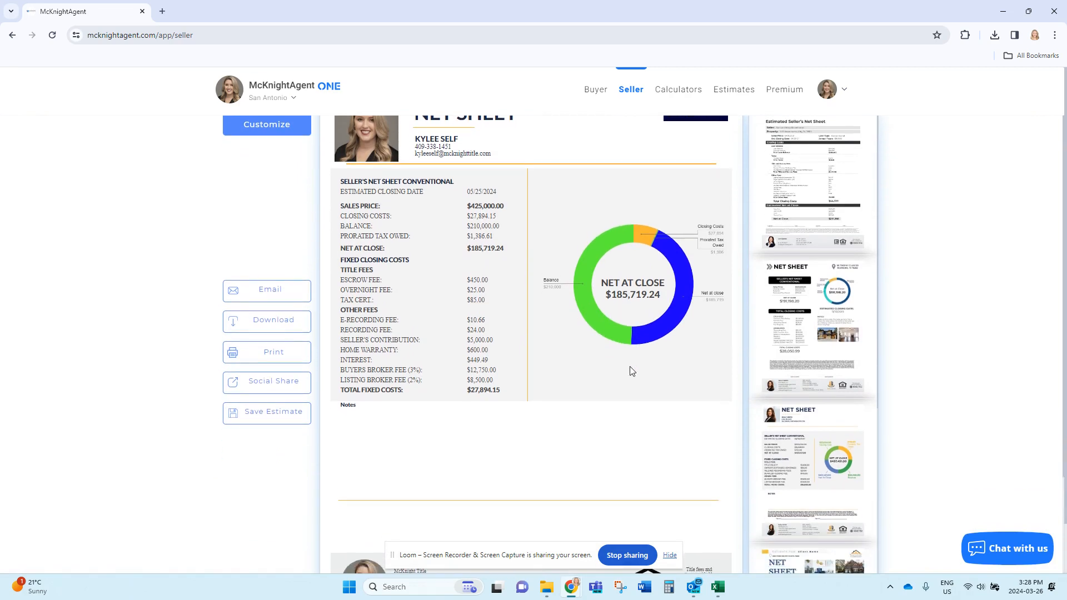
scroll(632, 371, "up", 1)
left_click(799, 367)
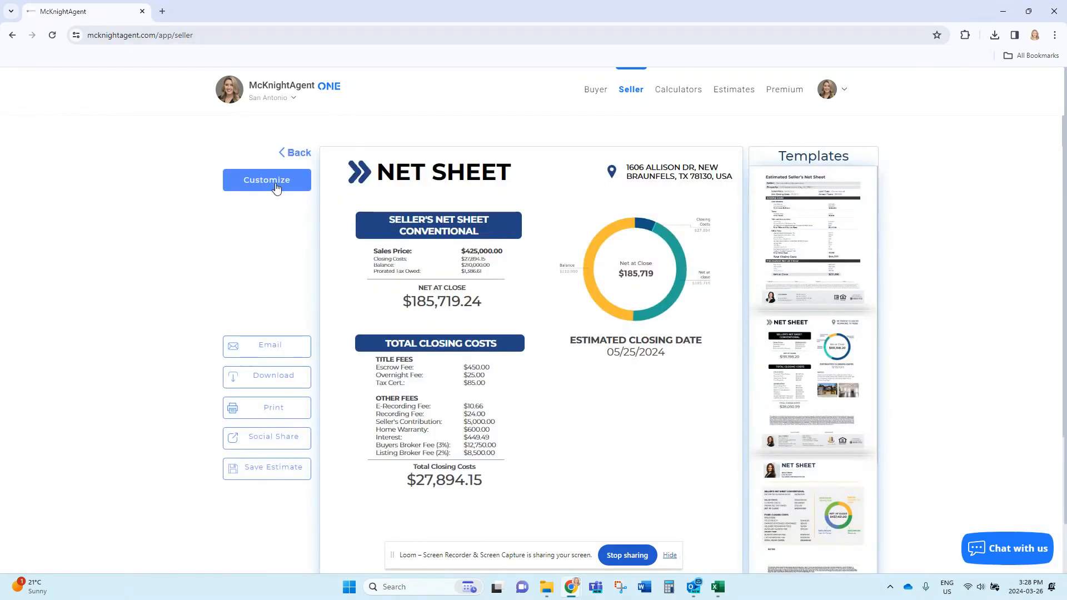
left_click(273, 181)
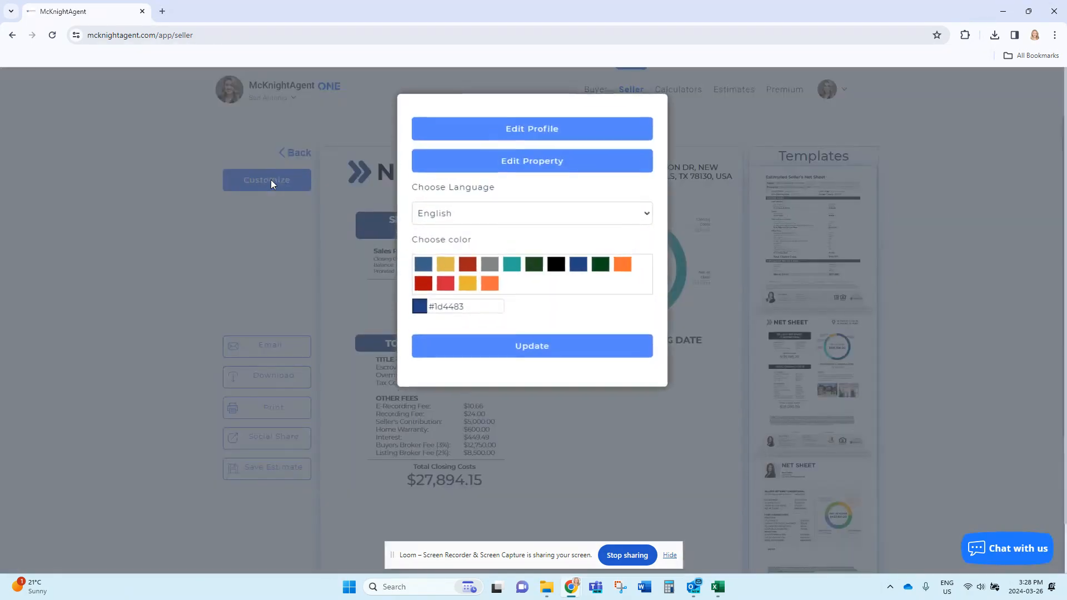
Open the property details editor in Customize and save the property details.
left_click(532, 166)
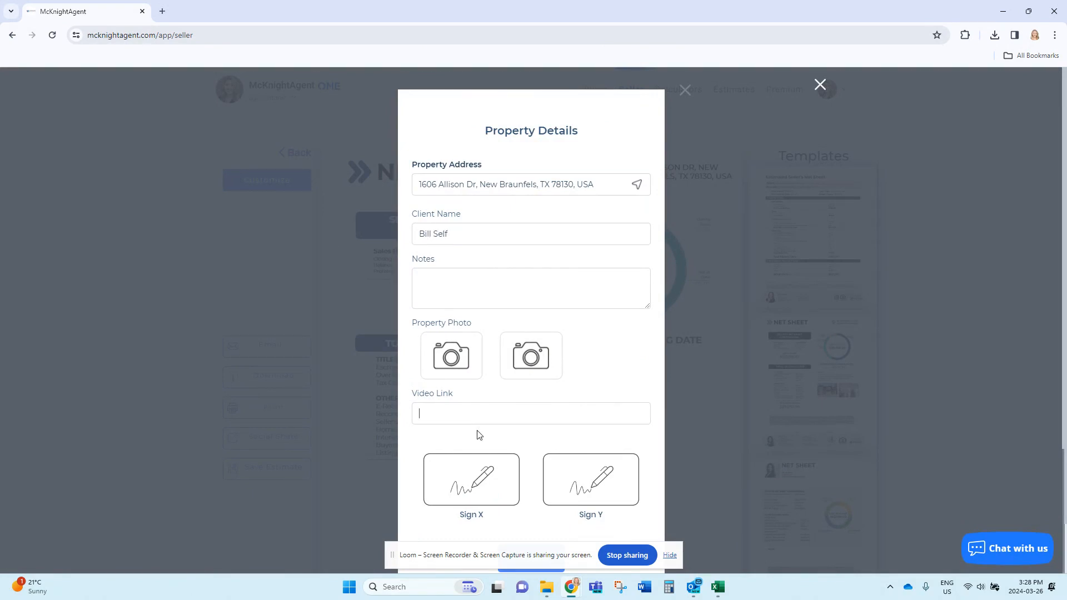
scroll(477, 432, "down", 2)
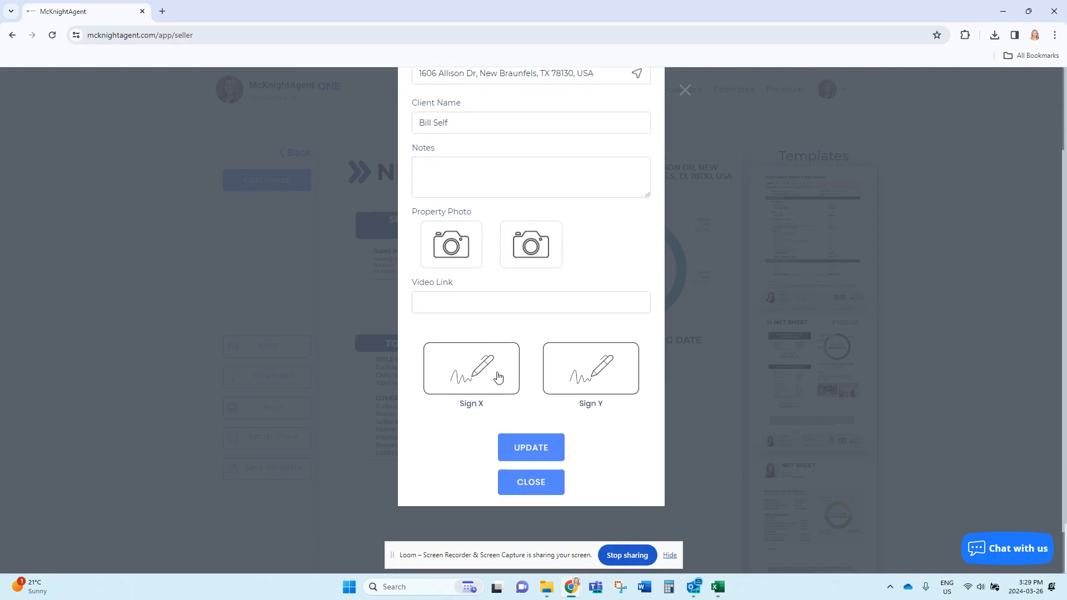
left_click(541, 453)
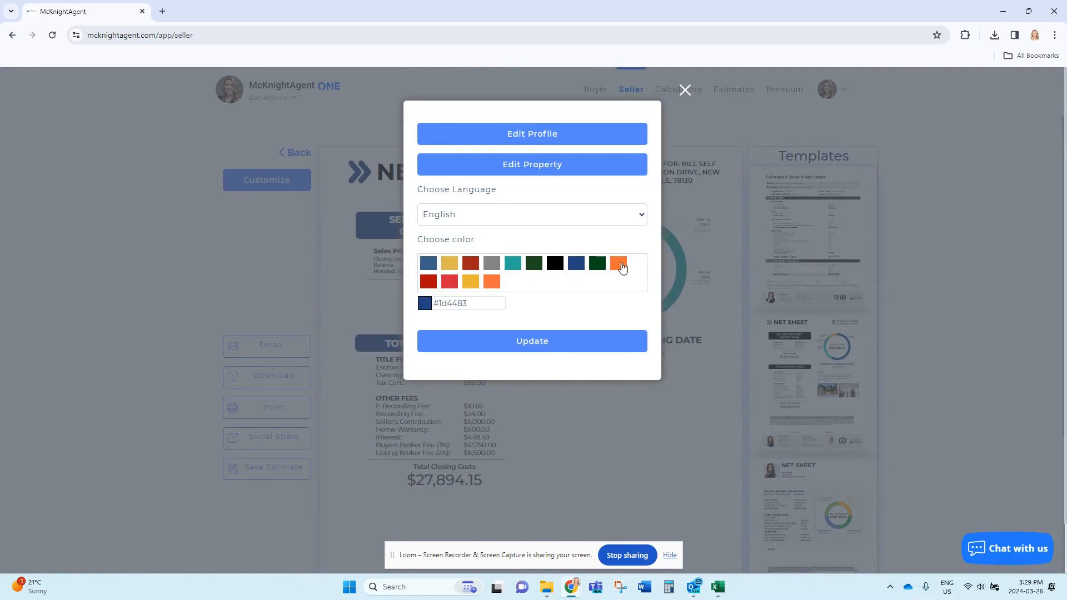
Change the net sheet colour to navy #1d4483 and apply the update.
left_click_drag(486, 306, 435, 305)
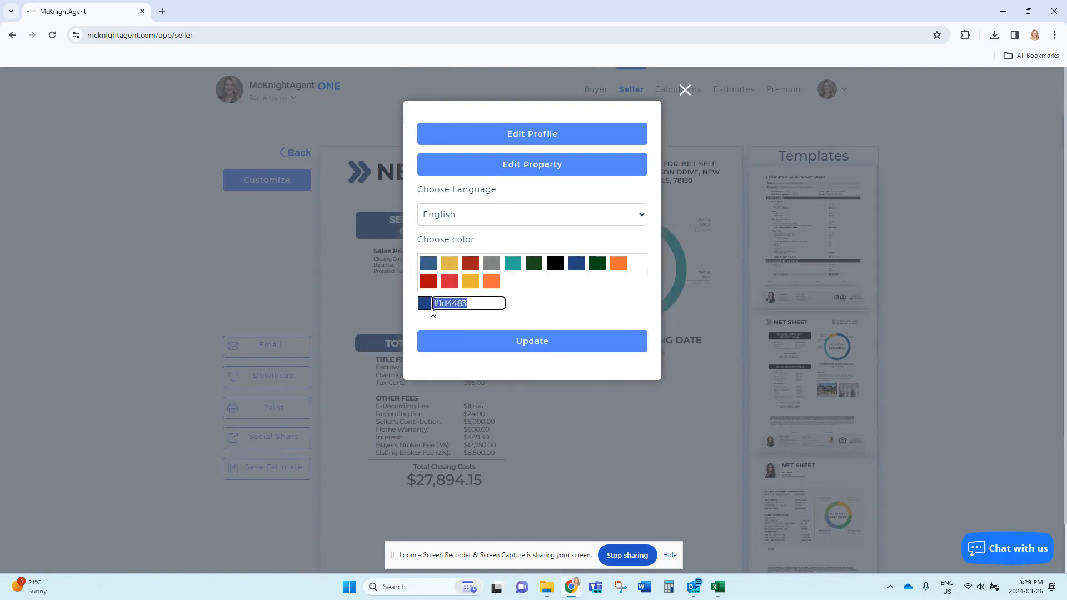
left_click(484, 303)
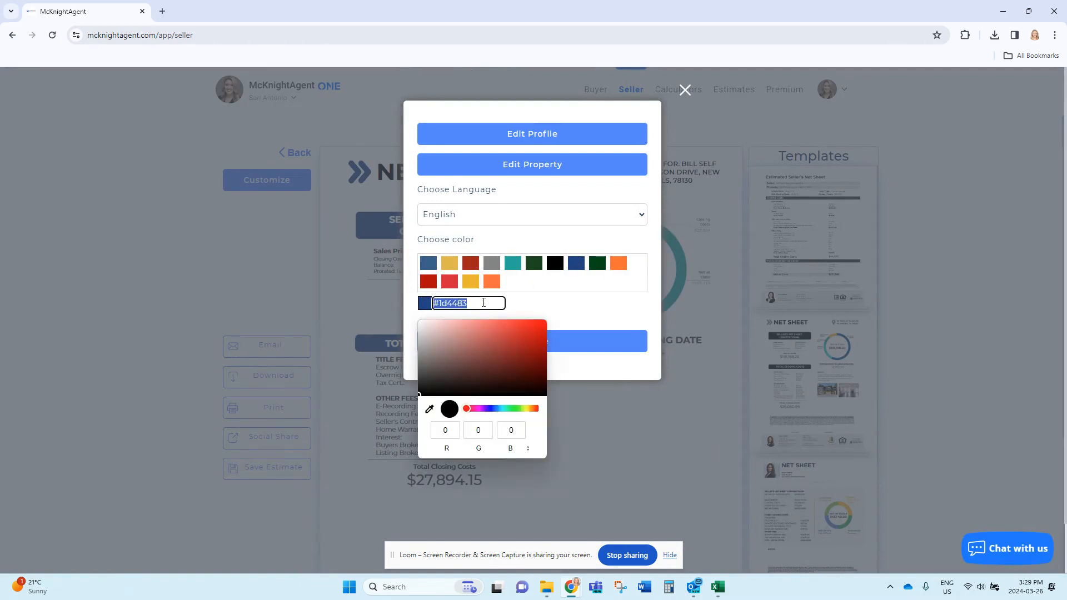
left_click(552, 305)
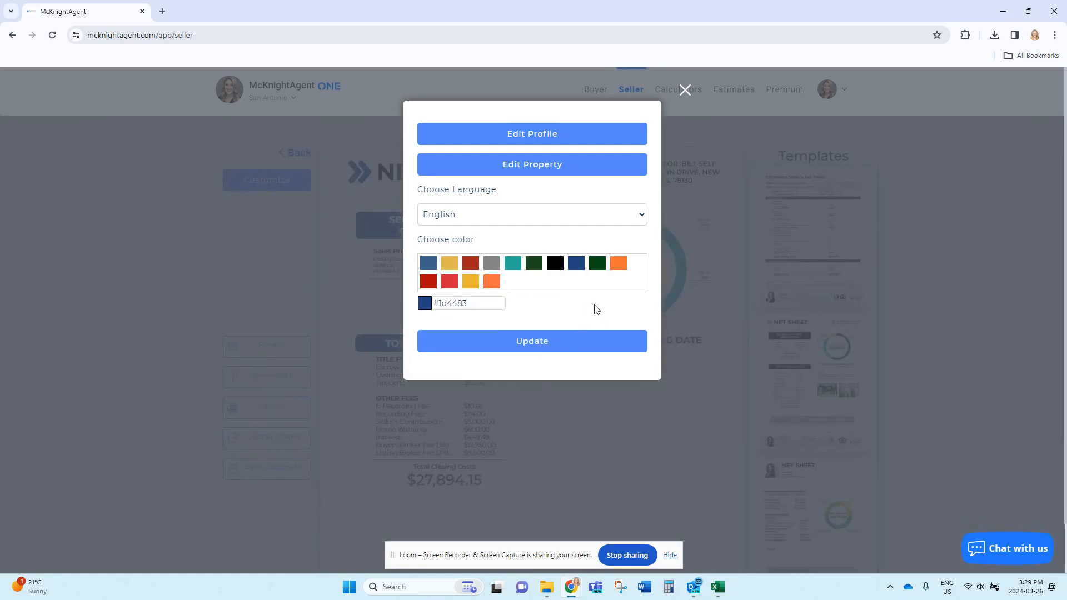
left_click(547, 344)
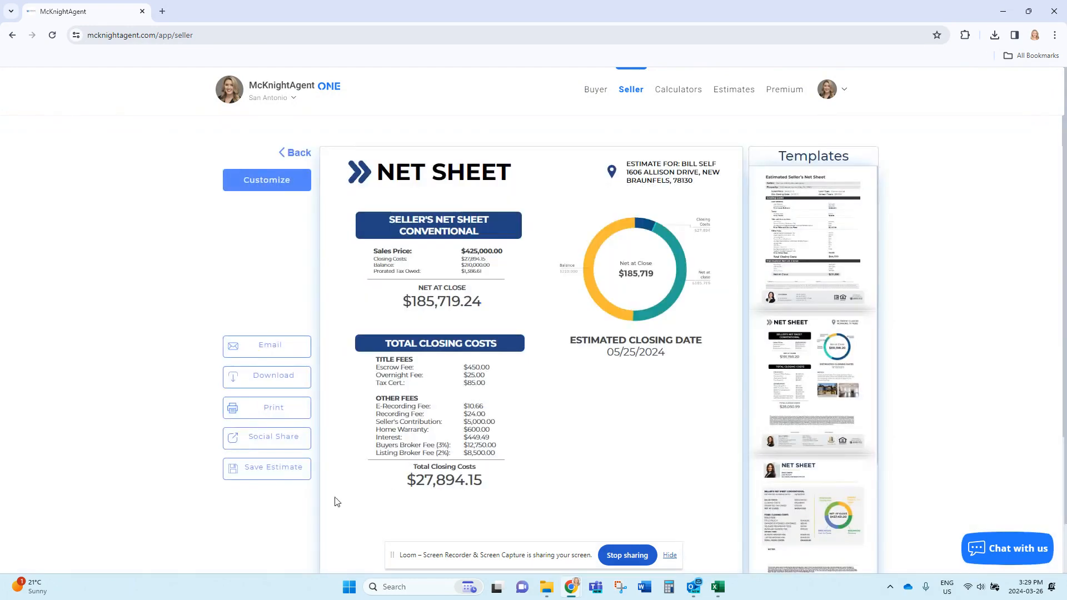
left_click(272, 470)
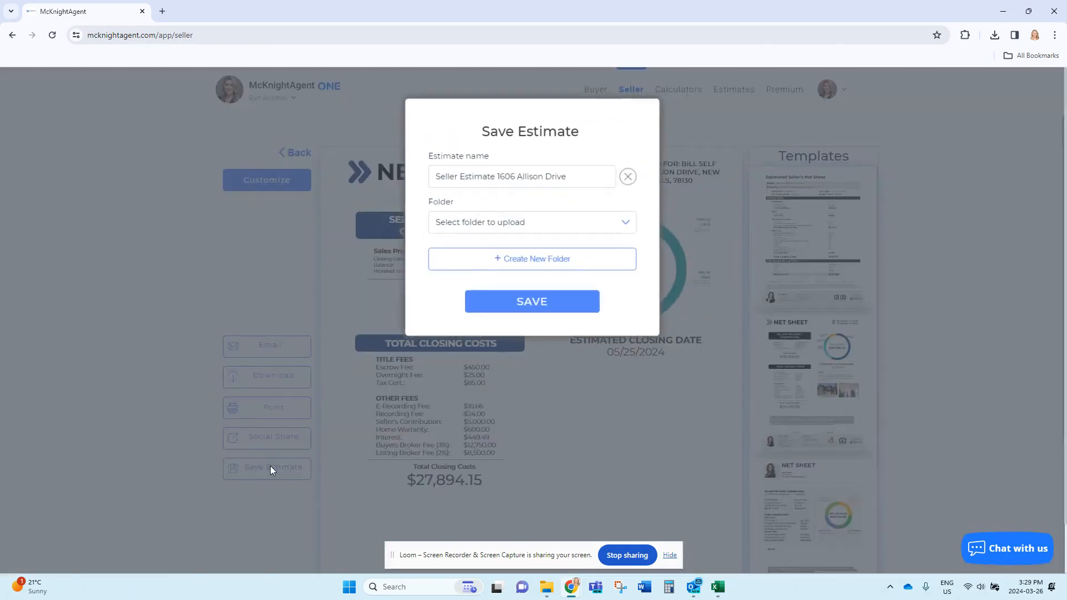
left_click(532, 225)
left_click(534, 225)
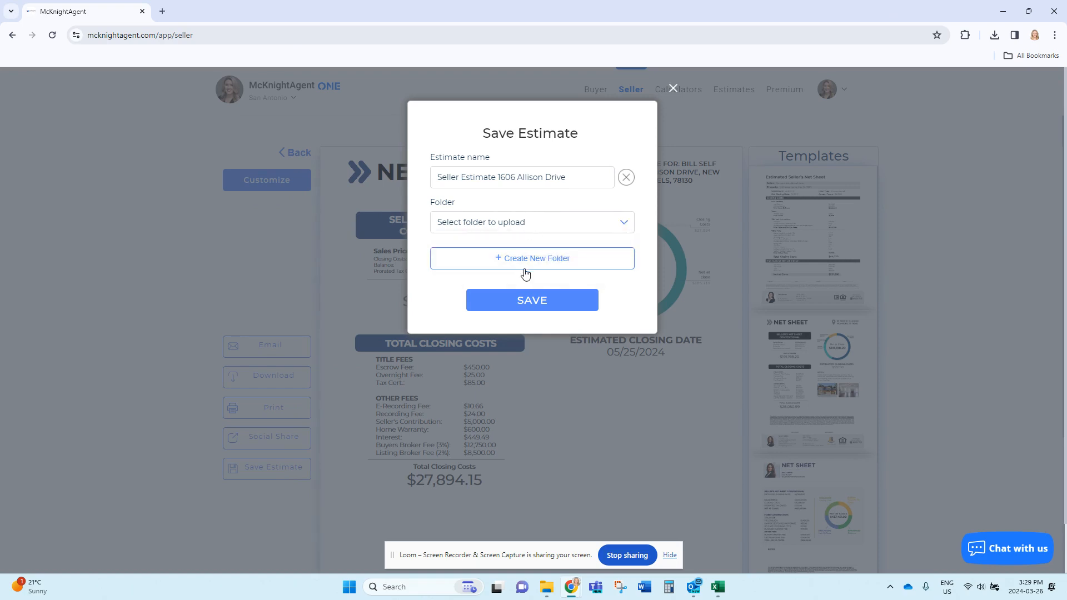
left_click(529, 262)
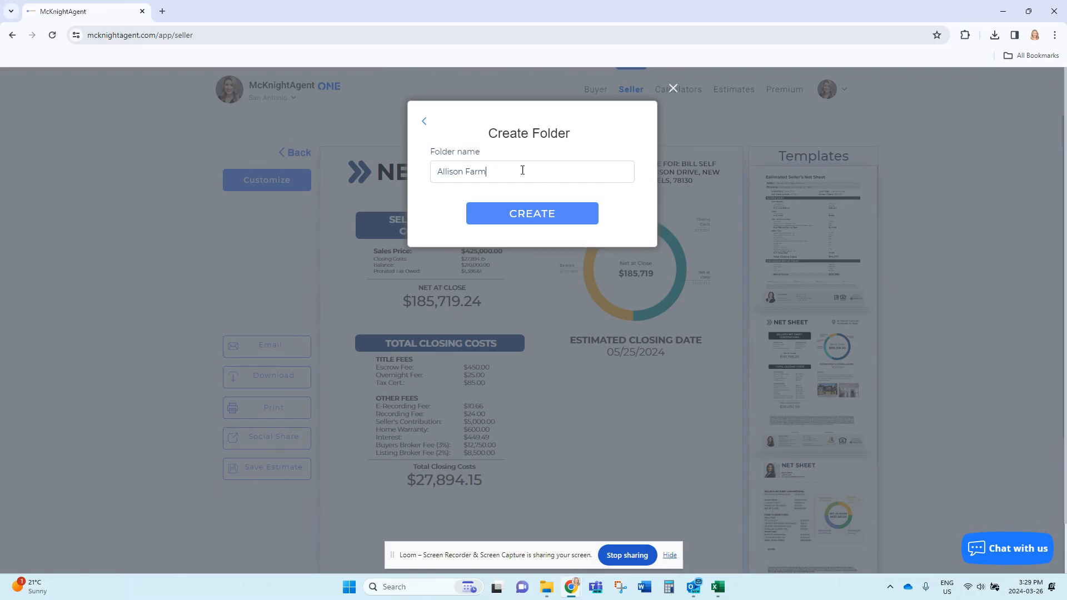
left_click(541, 221)
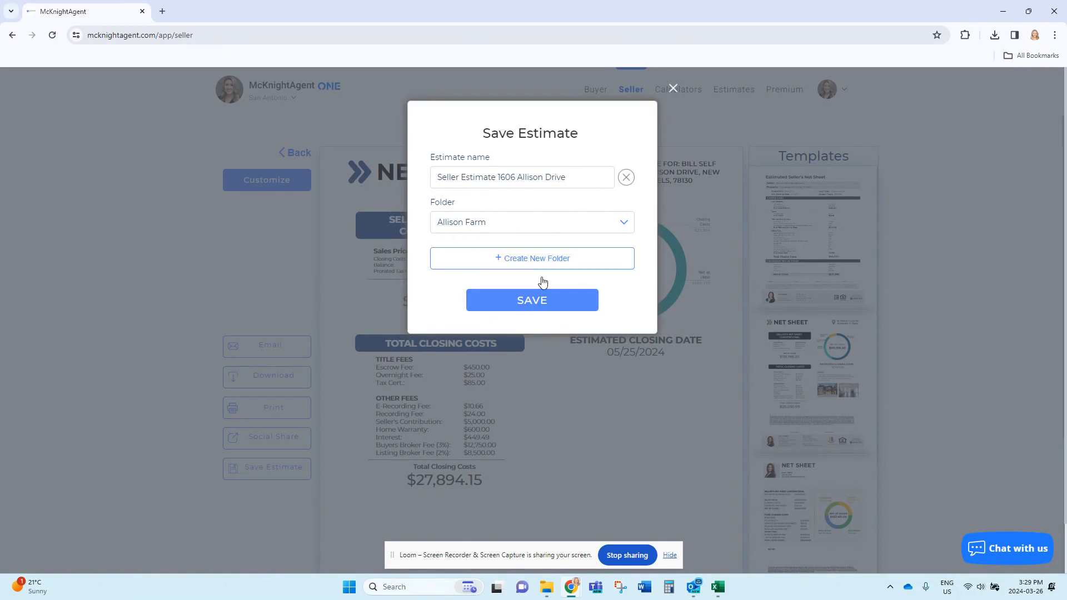
left_click(537, 302)
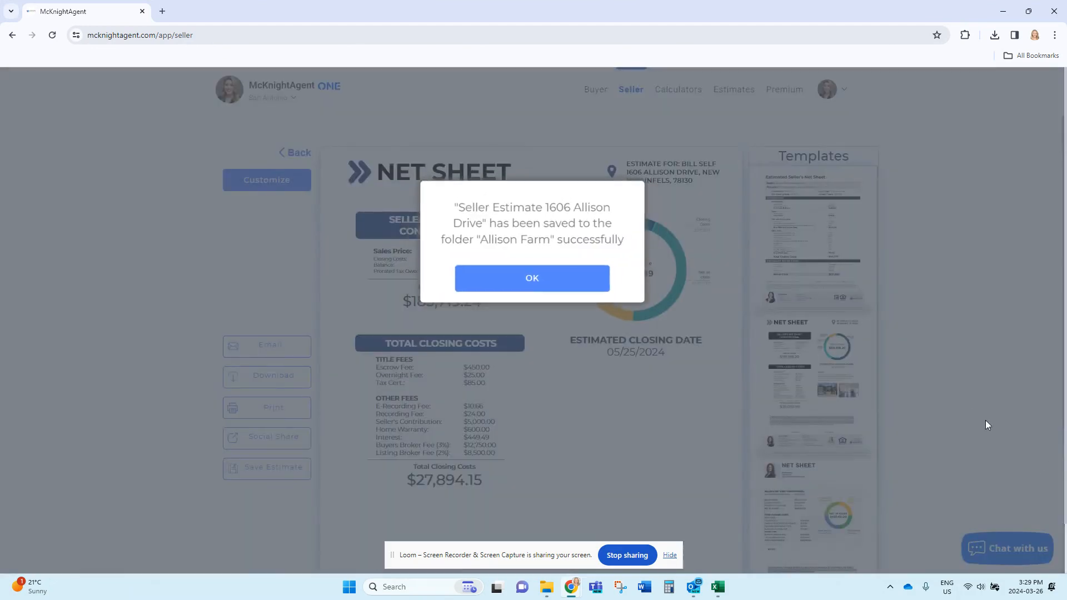
left_click(561, 292)
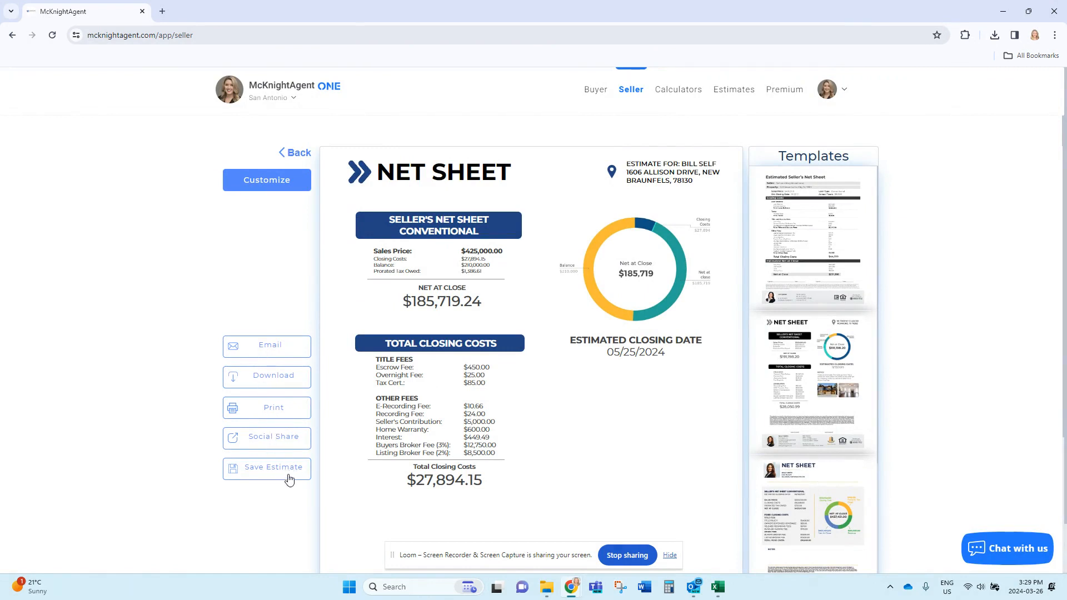
Email Seller Net Sheet.pdf with the $425,000 estimate to the recipient's email address.
left_click(280, 345)
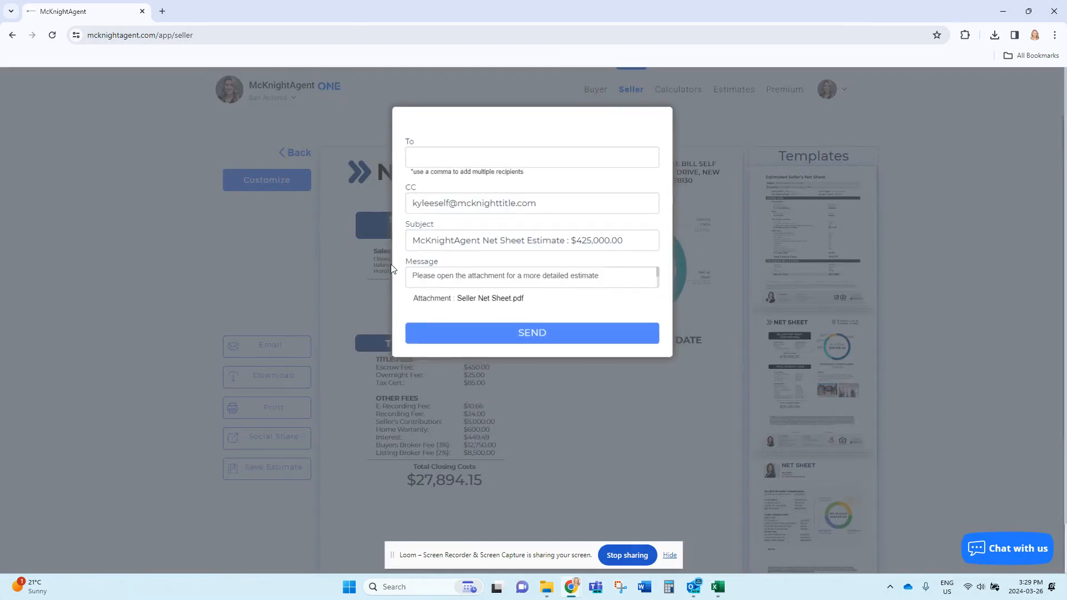
left_click(475, 150)
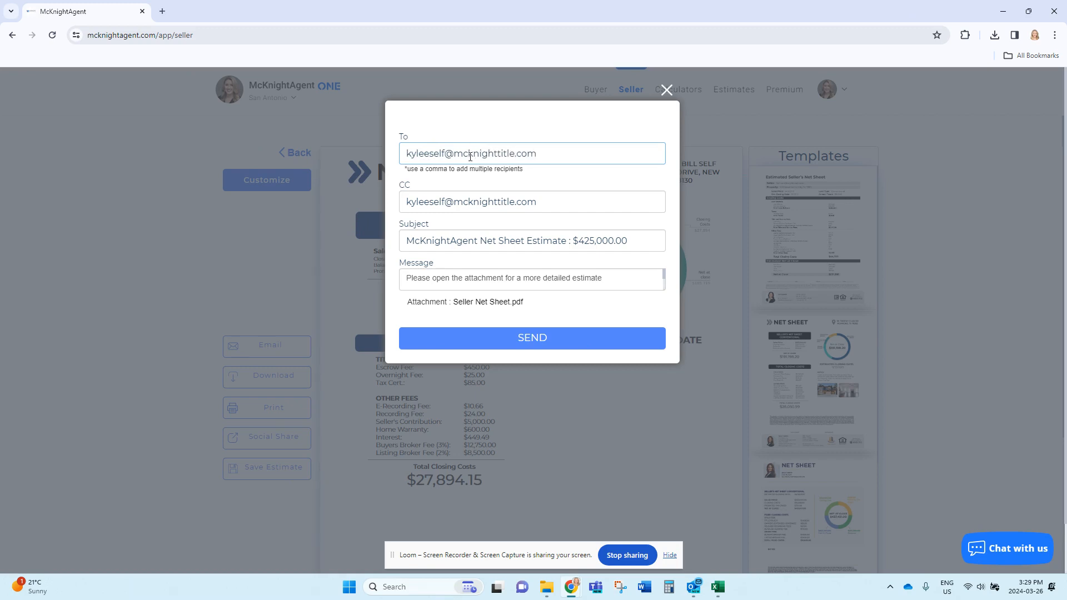
left_click(561, 339)
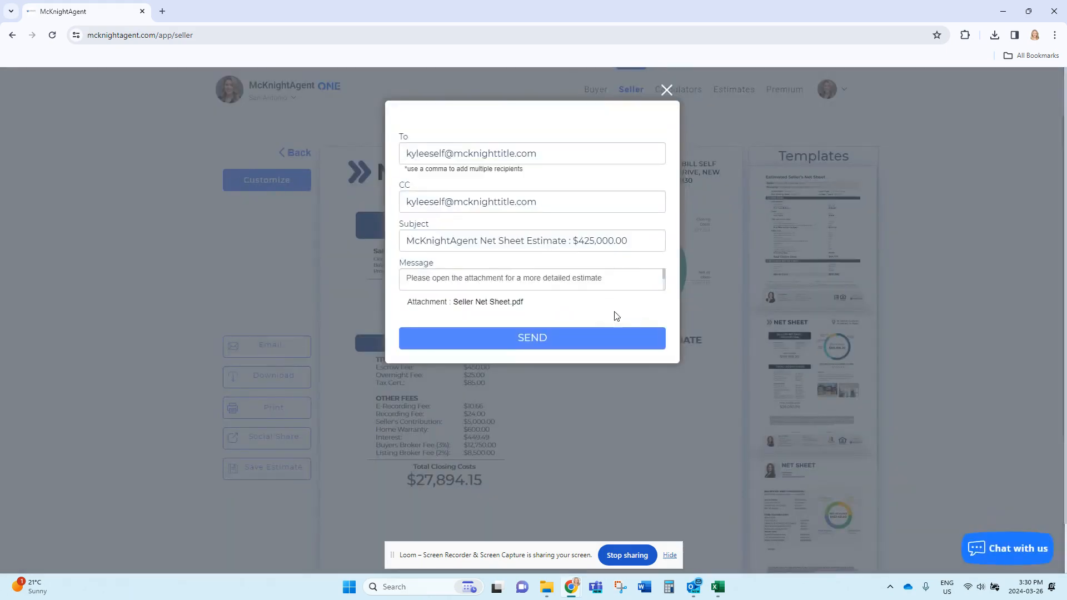
left_click(540, 246)
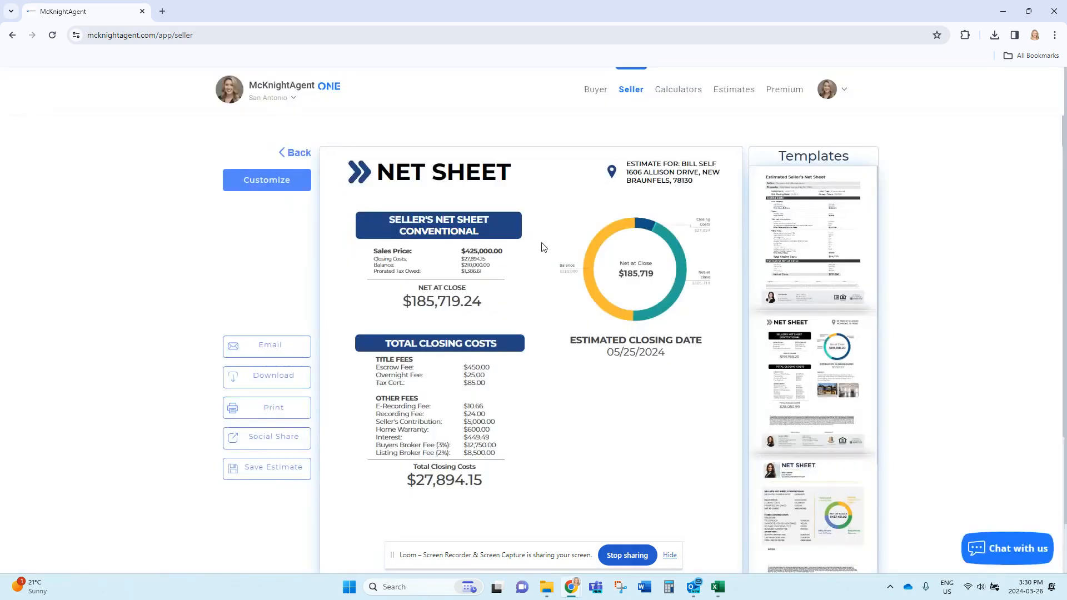
Review the net sheet preview, then return to the Seller calculator showing $185,719 net.
scroll(573, 480, "down", 5)
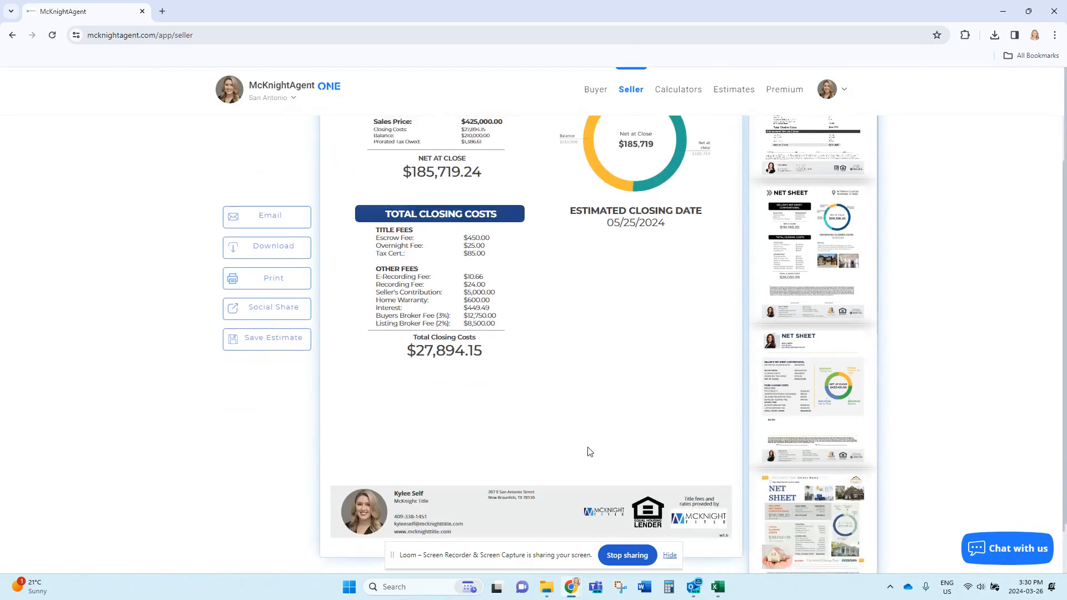
scroll(553, 471, "up", 1)
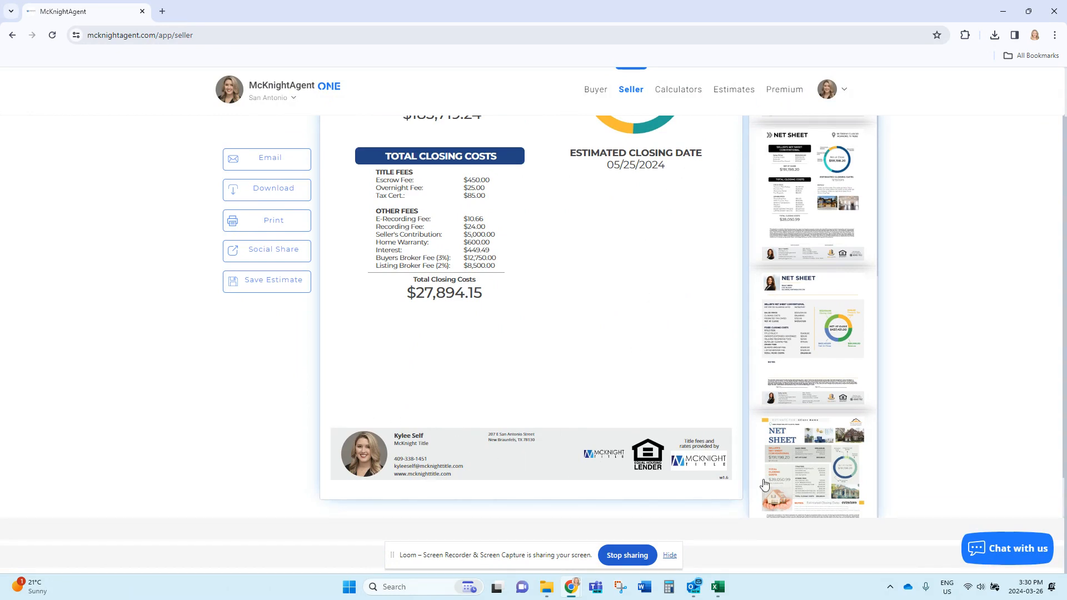
scroll(504, 484, "up", 3)
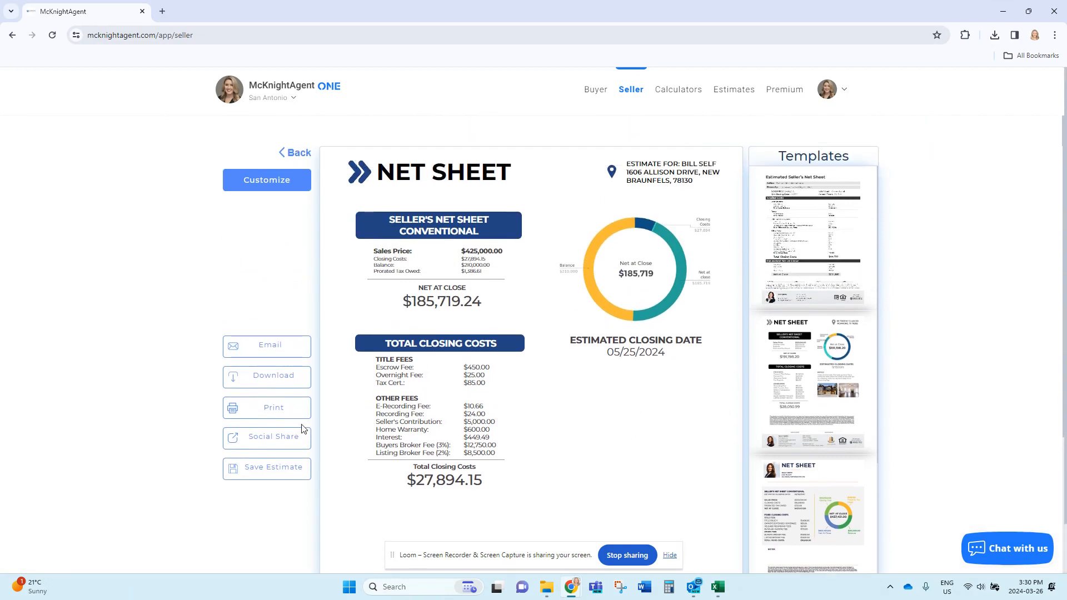
left_click(286, 153)
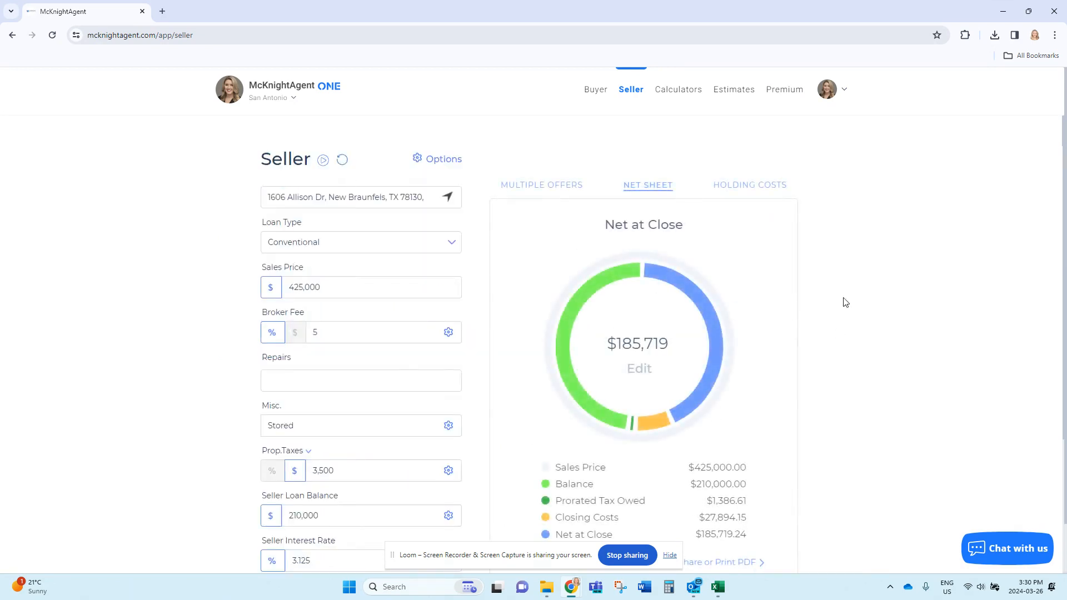
left_click(746, 189)
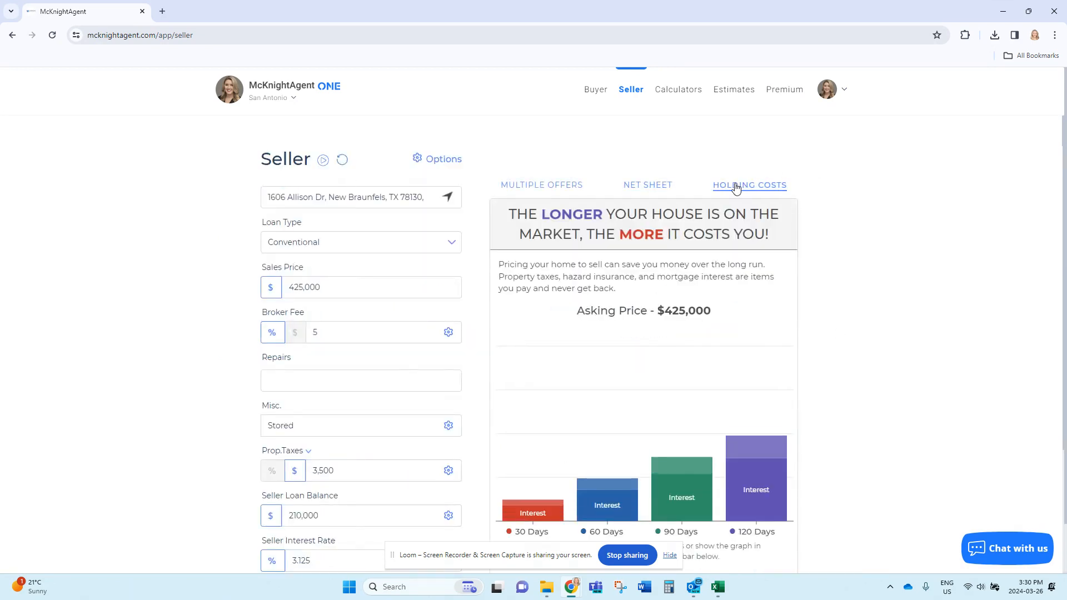
scroll(804, 409, "down", 3)
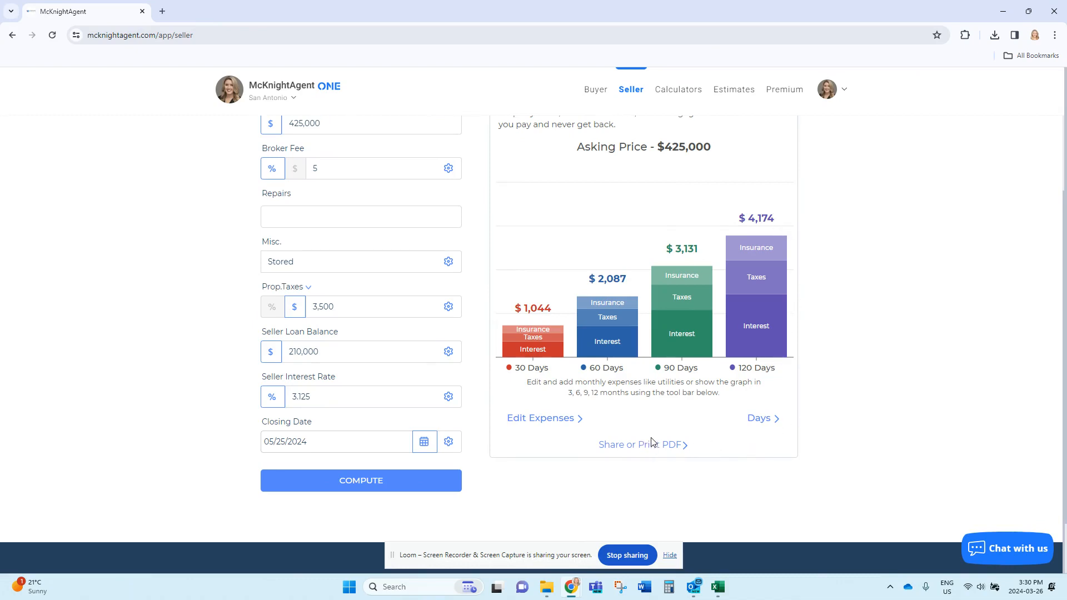
scroll(639, 439, "up", 1)
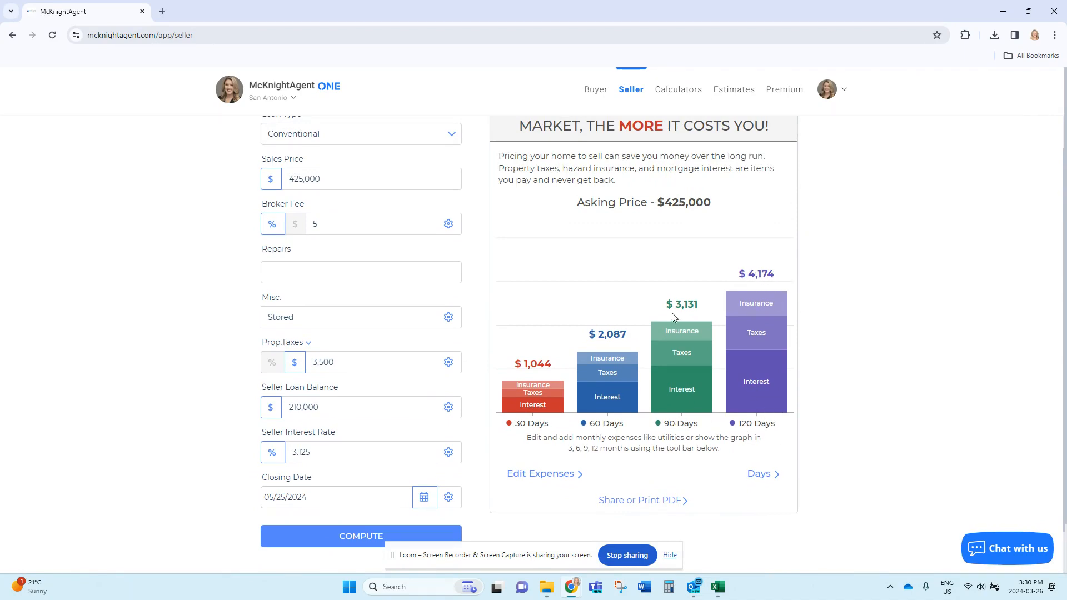
scroll(672, 316, "up", 2)
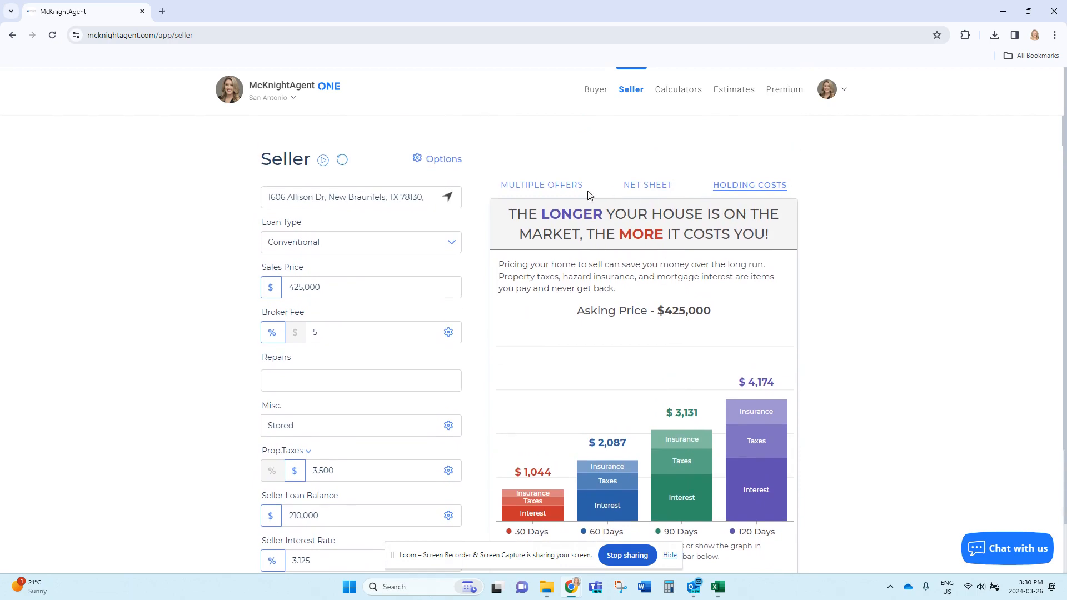
left_click(551, 188)
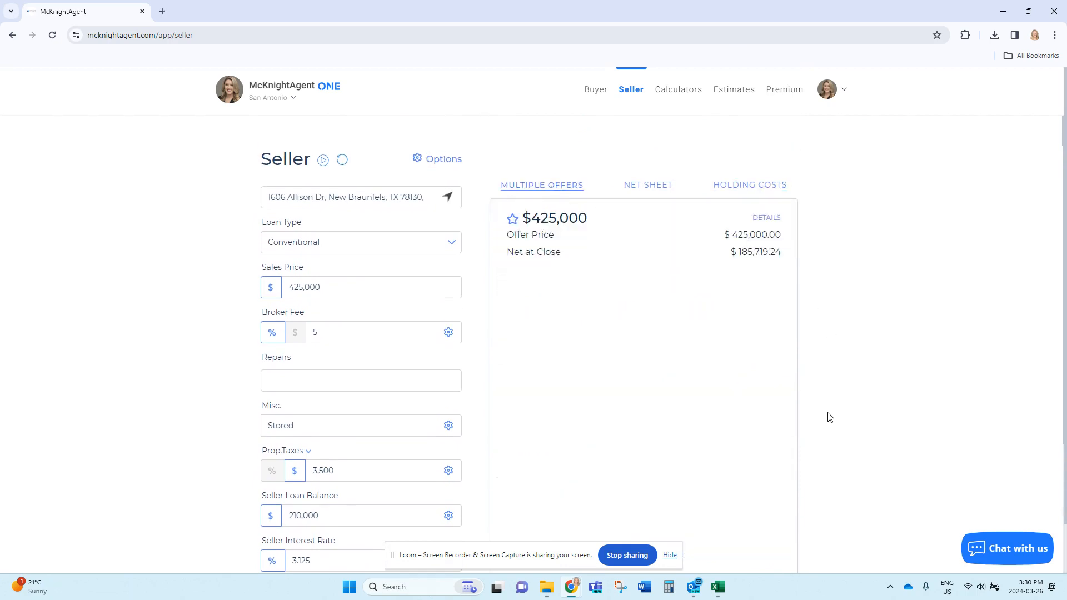
scroll(651, 448, "down", 3)
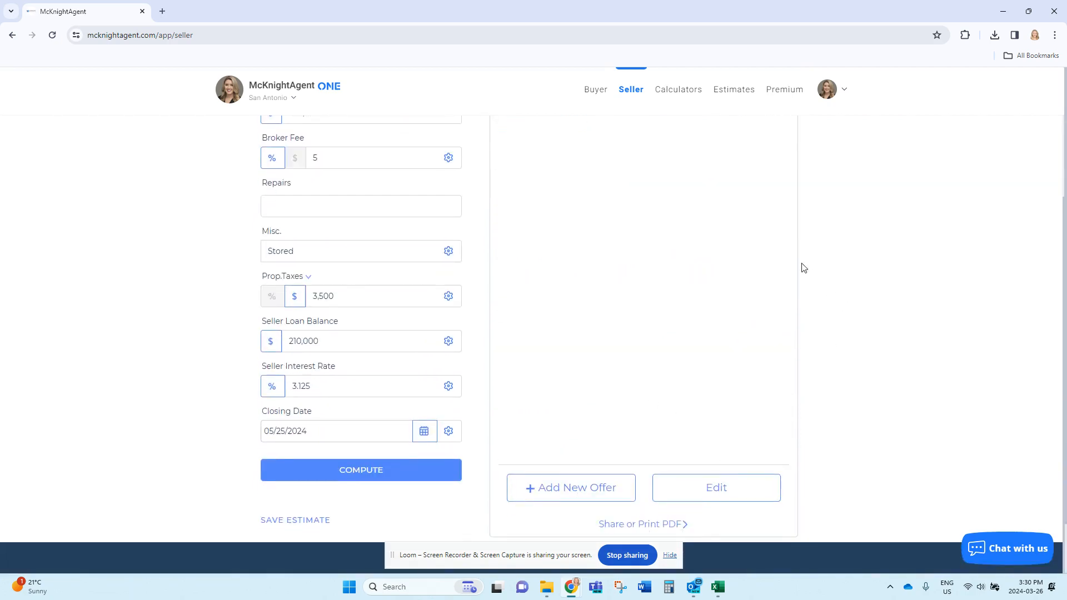
scroll(789, 295, "up", 3)
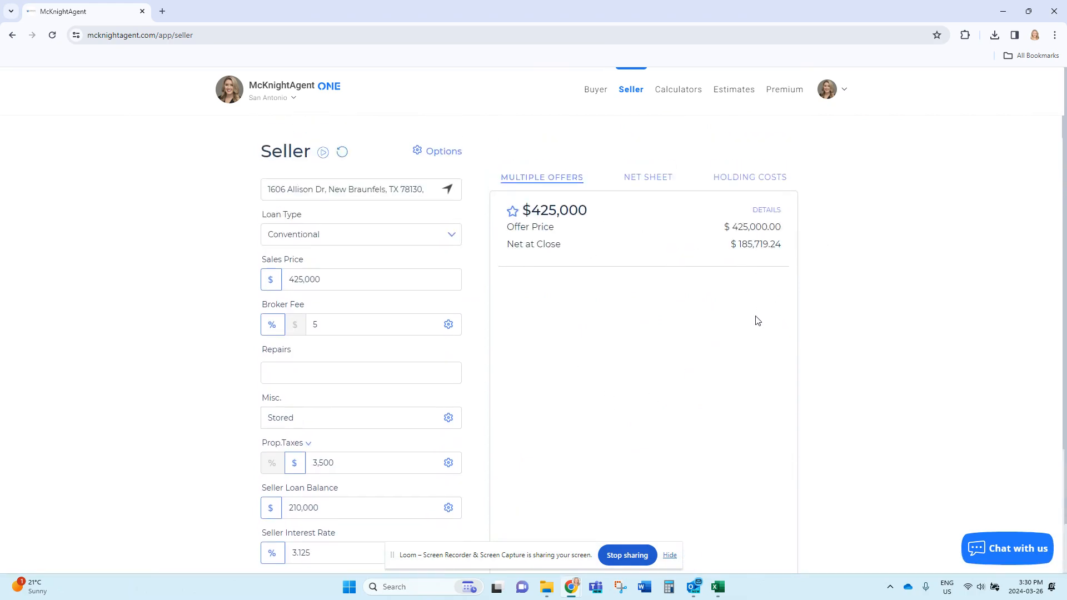
scroll(717, 333, "down", 2)
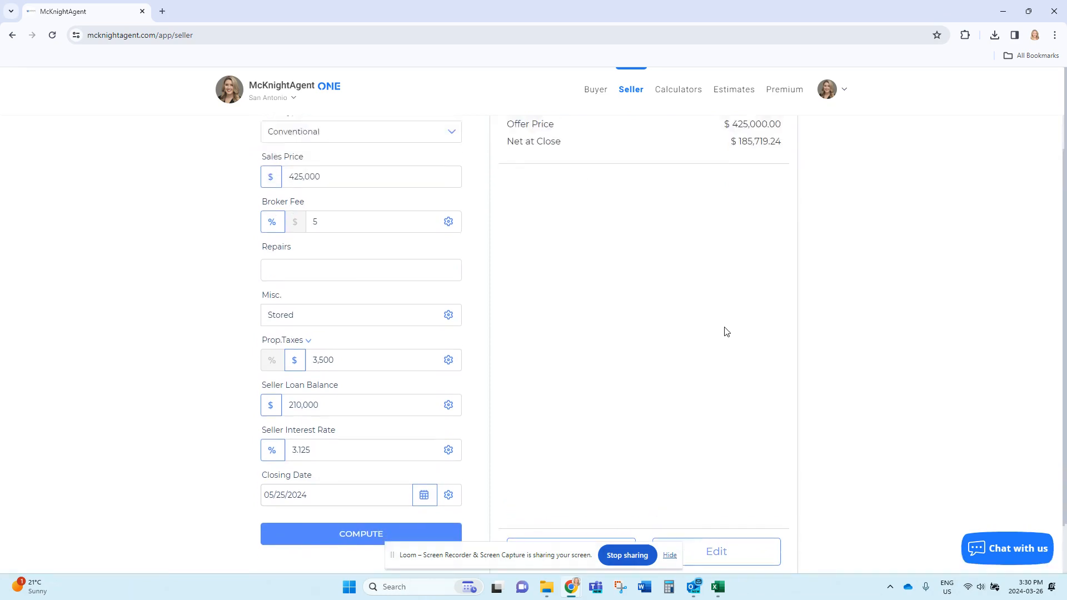
scroll(745, 278, "up", 2)
left_click(648, 187)
scroll(733, 266, "down", 3)
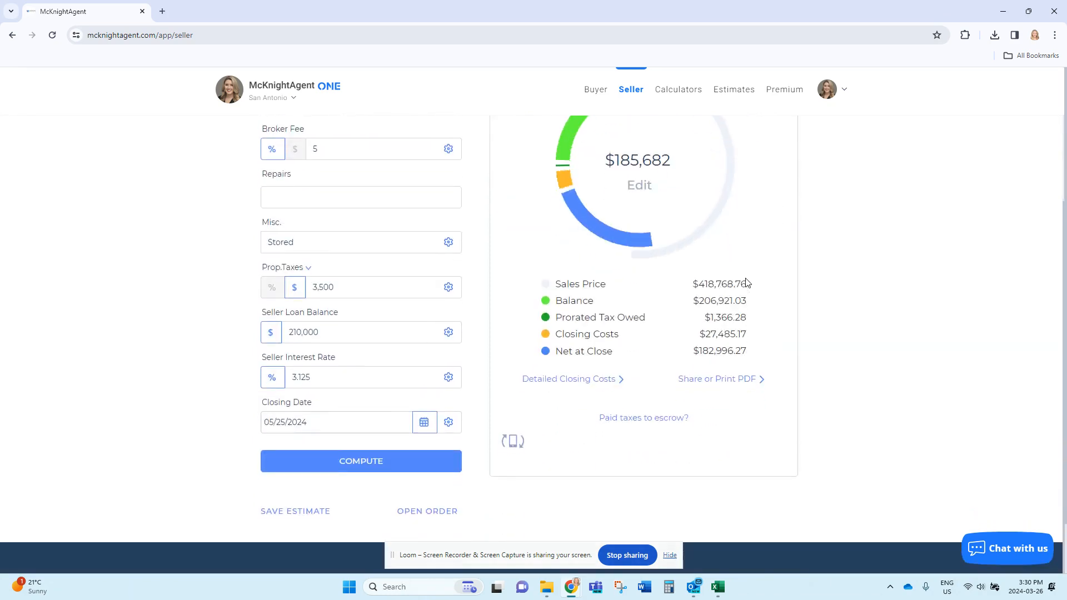
Set the price-point table to 1,000 increments showing decreasing results.
left_click(512, 442)
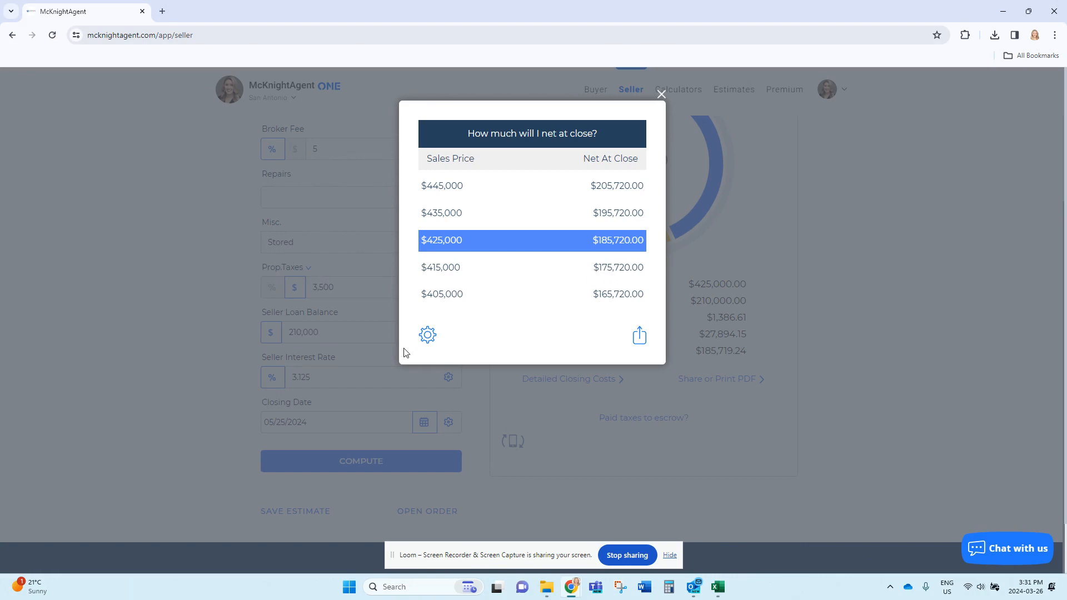
left_click(431, 334)
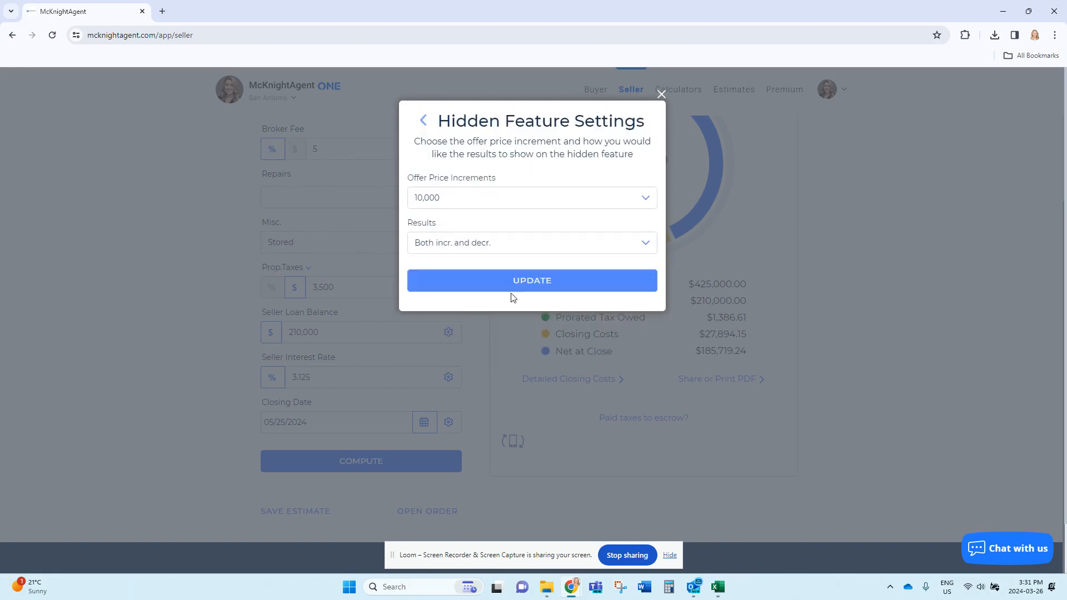
left_click(550, 199)
left_click(481, 215)
left_click(517, 243)
left_click(490, 272)
left_click(532, 281)
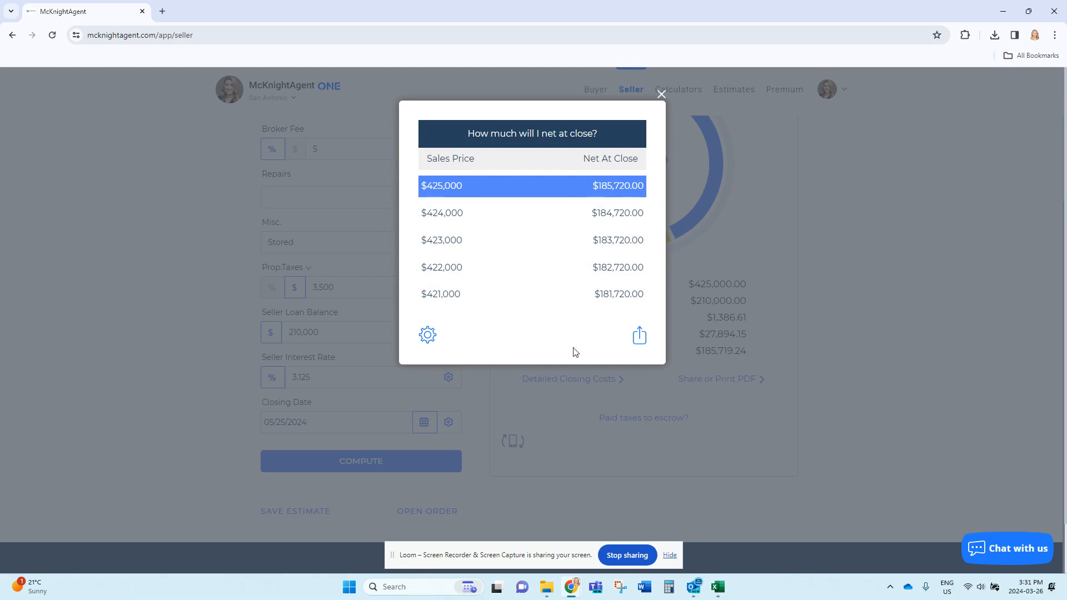
Generate the price-point PDF listing $425,000 down to $421,000 and review it.
left_click(640, 335)
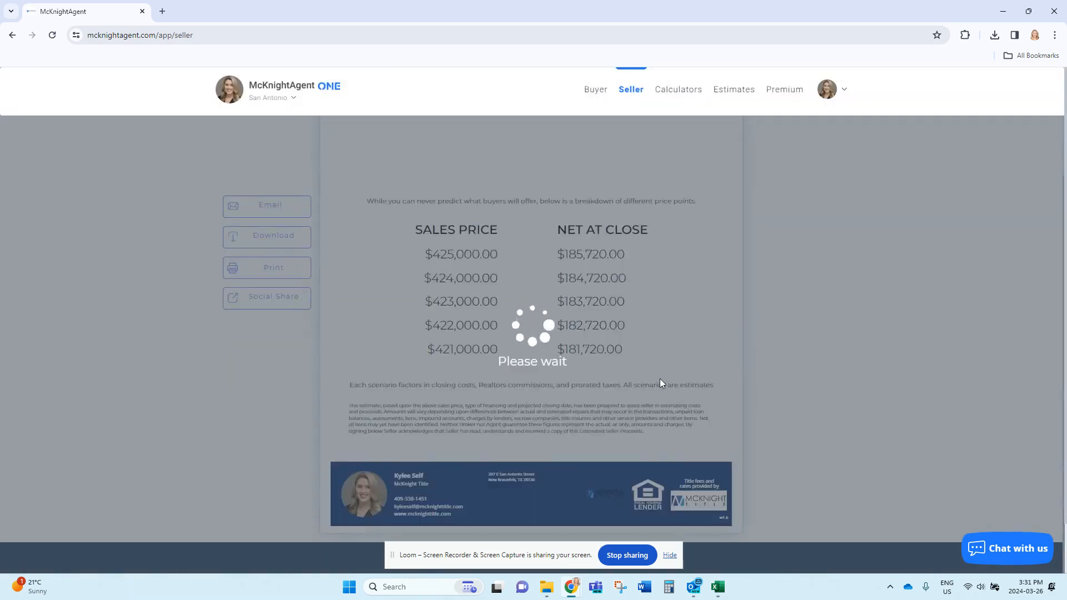
scroll(777, 306, "up", 3)
scroll(782, 295, "down", 3)
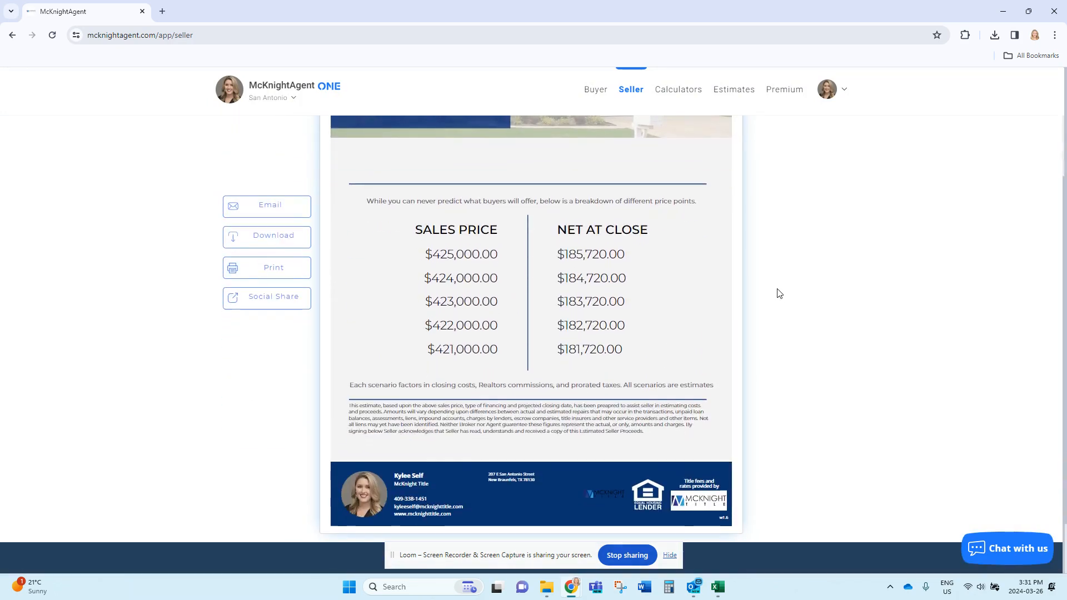